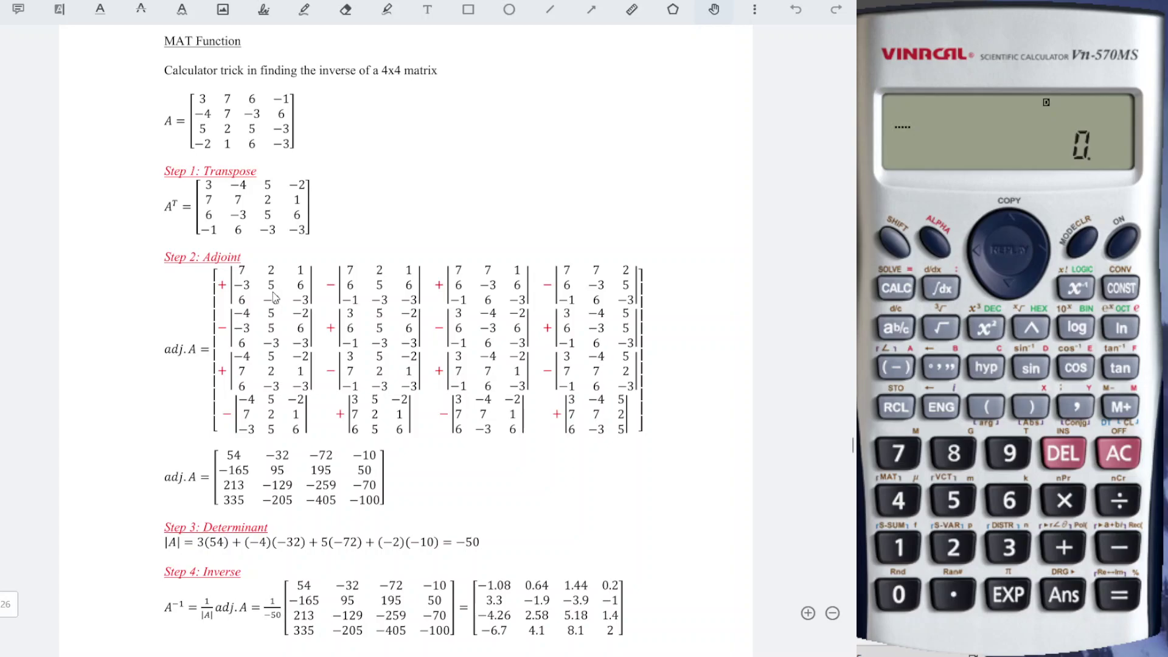
Step: Bring up the calculator's mode menu showing COMP and CMPLX
{"action": "left_click", "coordinate": [1083, 246]}
Step: Page to the EQN/MAT/VCT modes and switch the calculator to MAT mode
{"action": "left_click", "coordinate": [1084, 247]}
{"action": "left_click", "coordinate": [1084, 247]}
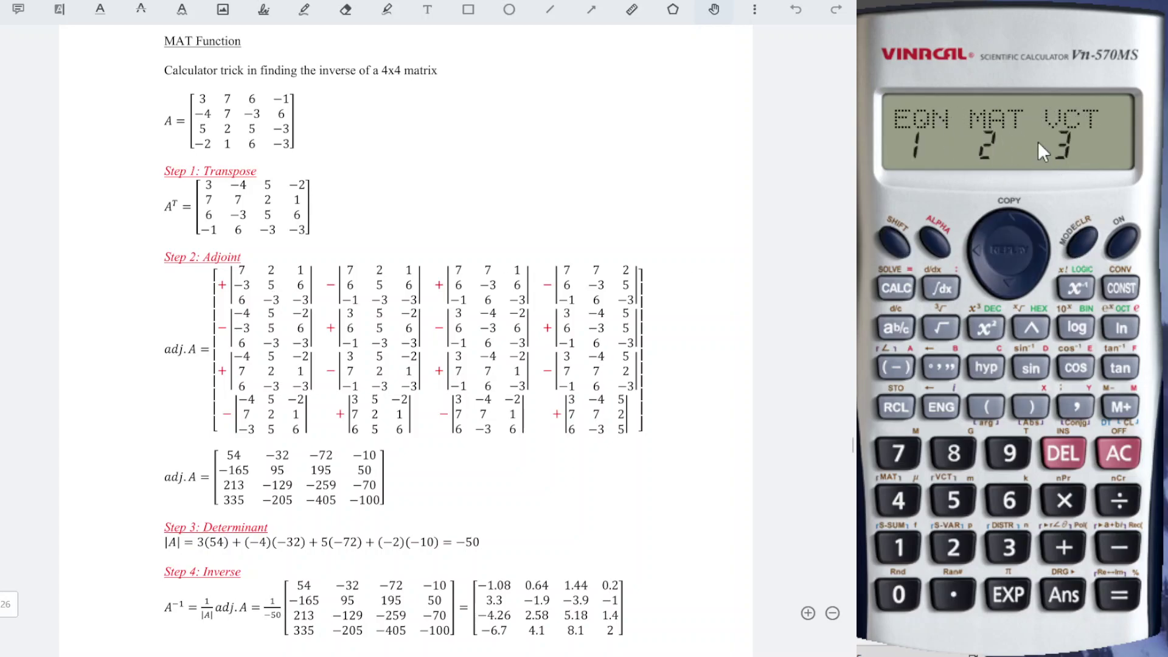
{"action": "left_click", "coordinate": [954, 547]}
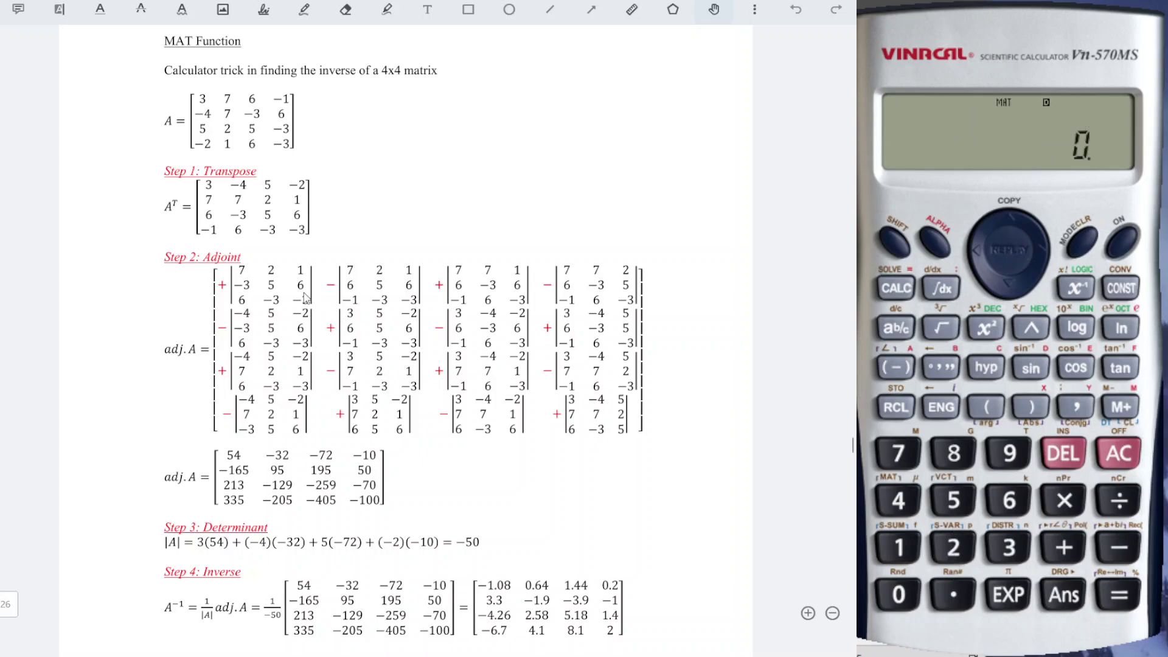
Step: Start dimensioning matrix A, giving it 3 rows
{"action": "left_click", "coordinate": [894, 247]}
{"action": "left_click", "coordinate": [900, 496]}
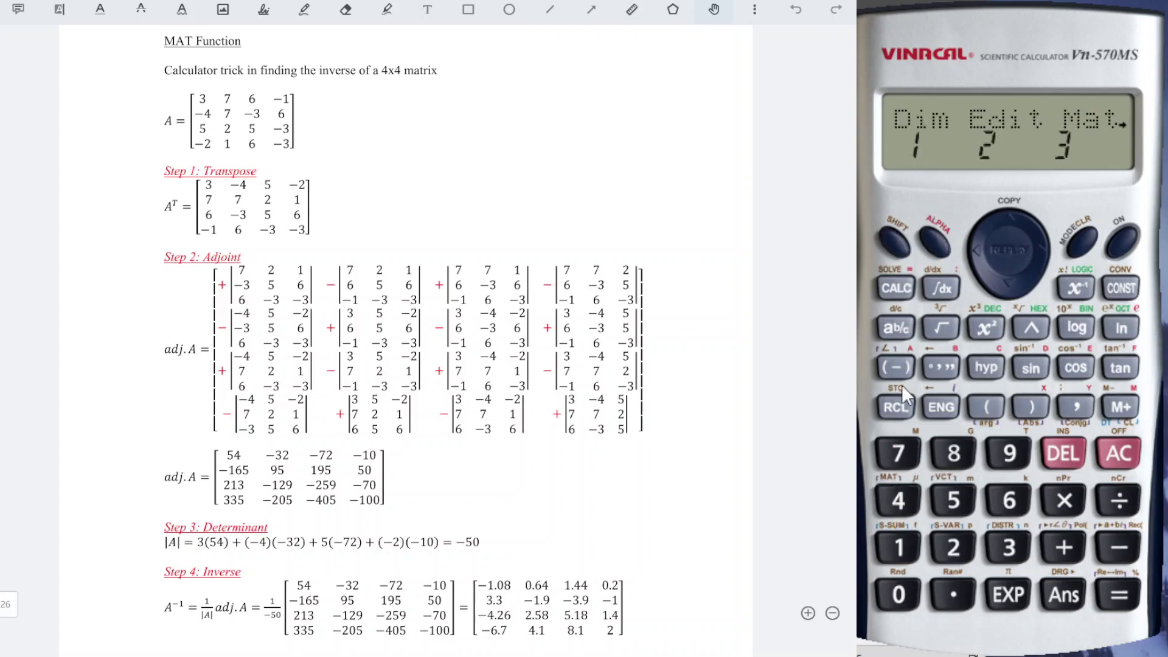
{"action": "left_click", "coordinate": [899, 548]}
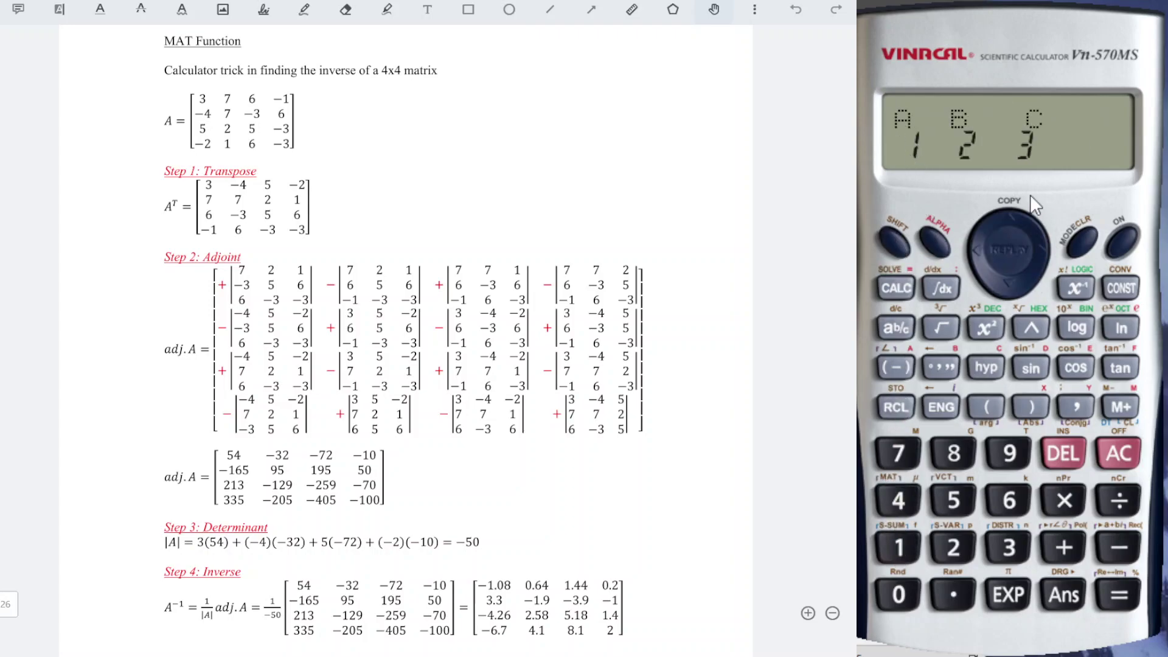
{"action": "left_click", "coordinate": [896, 550]}
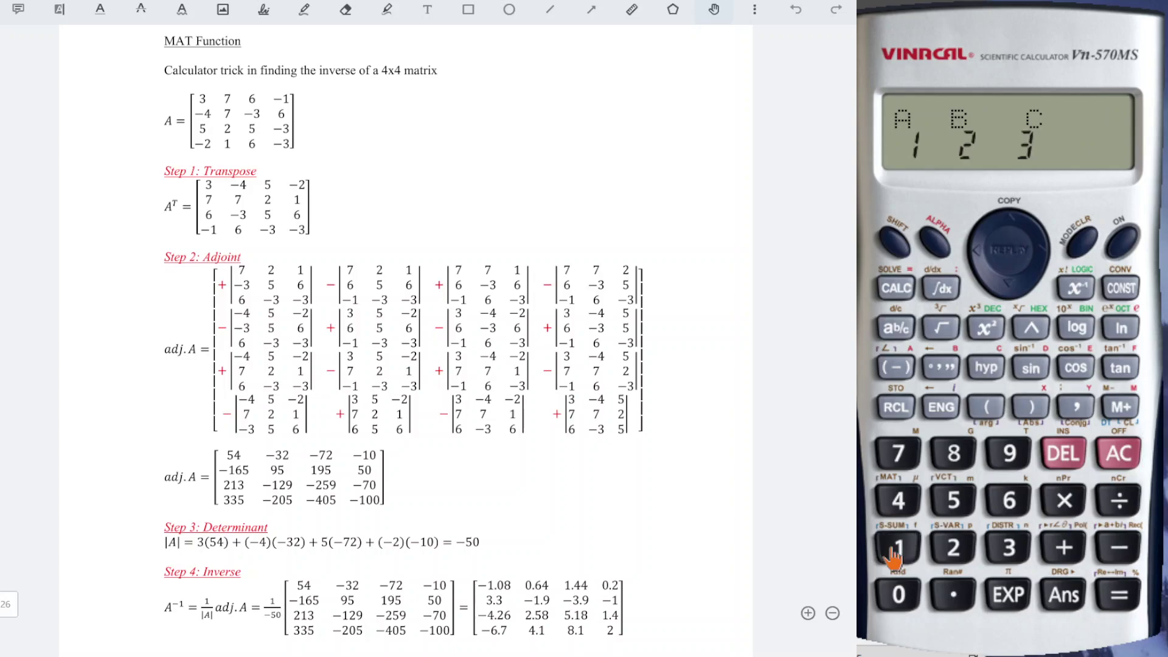
{"action": "left_click", "coordinate": [1007, 550]}
{"action": "key", "text": "Return"}
Step: Give matrix A 3 columns and enter its first row: 7, 2, 1
{"action": "left_click", "coordinate": [1020, 563]}
{"action": "left_click", "coordinate": [1119, 596]}
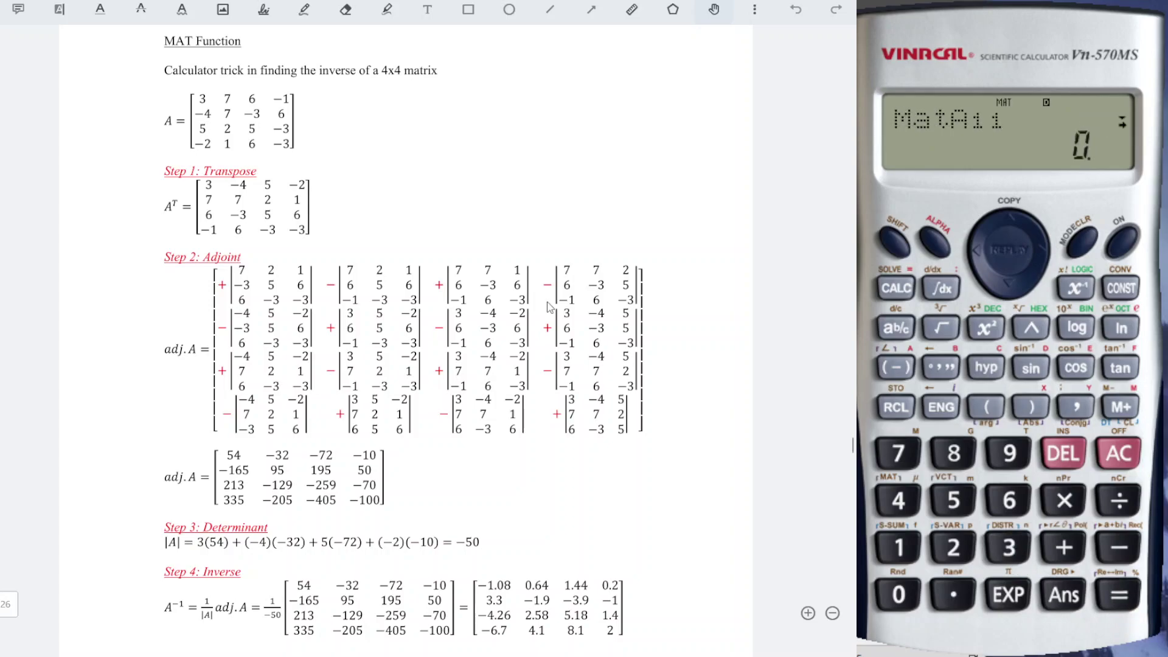
{"action": "left_click", "coordinate": [896, 458]}
{"action": "left_click", "coordinate": [1120, 595]}
{"action": "left_click", "coordinate": [954, 548]}
{"action": "left_click", "coordinate": [1123, 603]}
{"action": "left_click", "coordinate": [899, 549]}
{"action": "left_click", "coordinate": [1121, 606]}
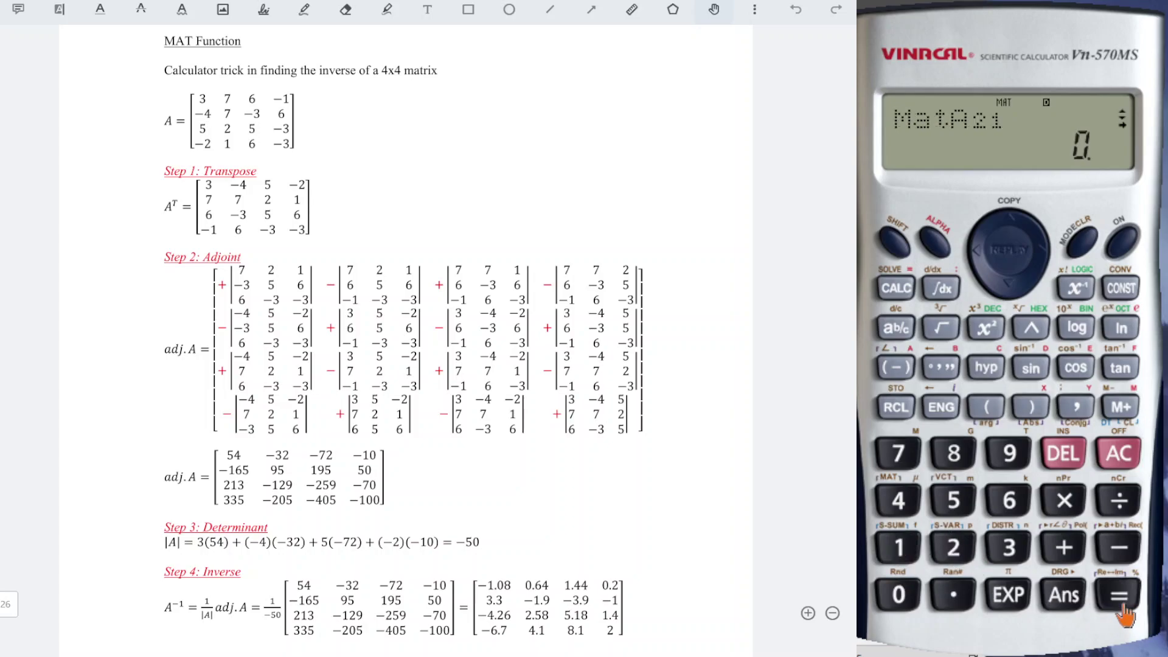
Step: Enter matrix A's second row: −3, 5, 6
{"action": "left_click", "coordinate": [896, 367]}
{"action": "left_click", "coordinate": [1009, 547]}
{"action": "left_click", "coordinate": [1120, 595]}
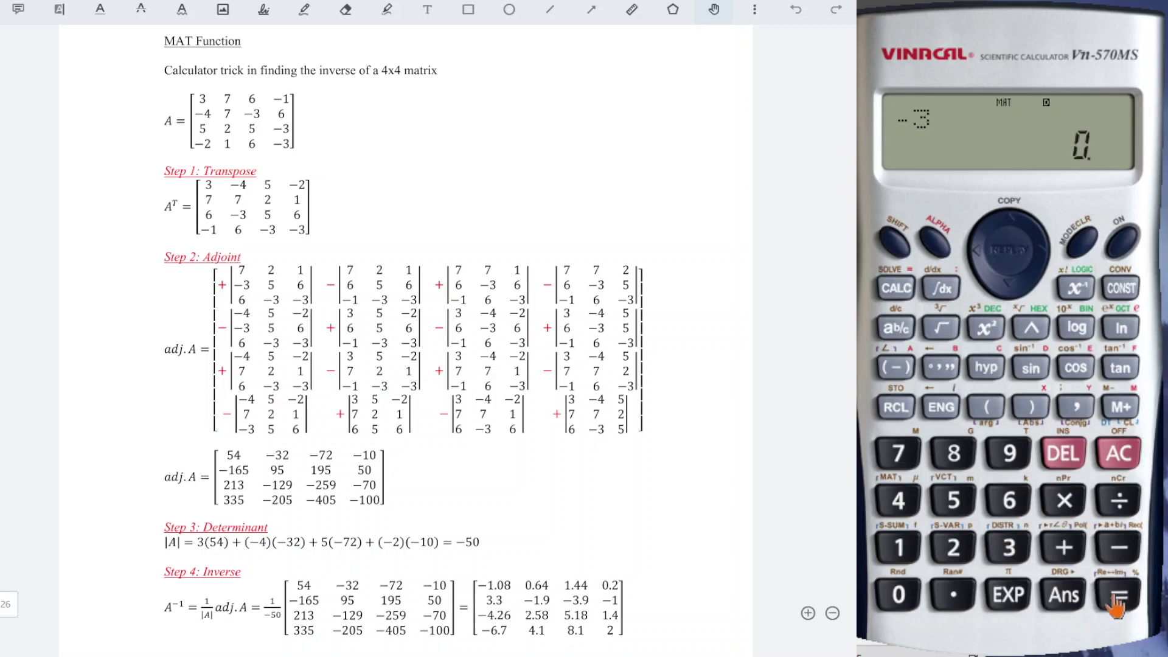
{"action": "left_click", "coordinate": [953, 503]}
{"action": "left_click", "coordinate": [1120, 595]}
{"action": "left_click", "coordinate": [1009, 501]}
{"action": "left_click", "coordinate": [1119, 595]}
Step: Enter matrix A's third row: 6, −3, −3
{"action": "left_click", "coordinate": [1009, 502]}
{"action": "left_click", "coordinate": [1120, 595]}
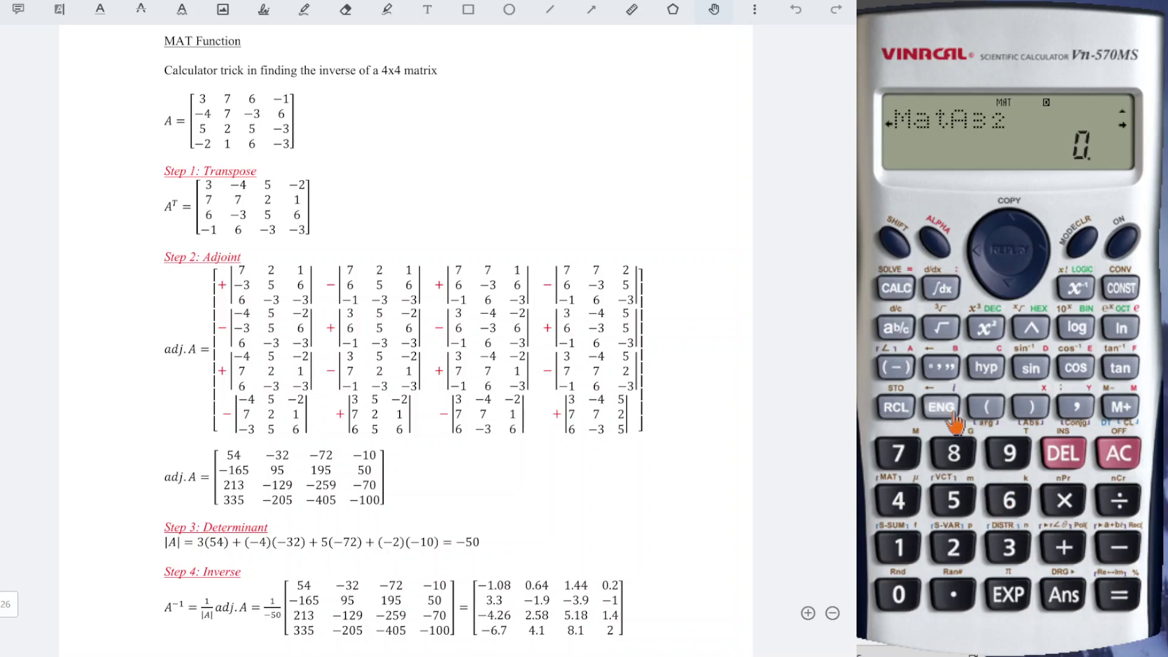
{"action": "left_click", "coordinate": [892, 368]}
{"action": "left_click", "coordinate": [1009, 548]}
{"action": "left_click", "coordinate": [1120, 595]}
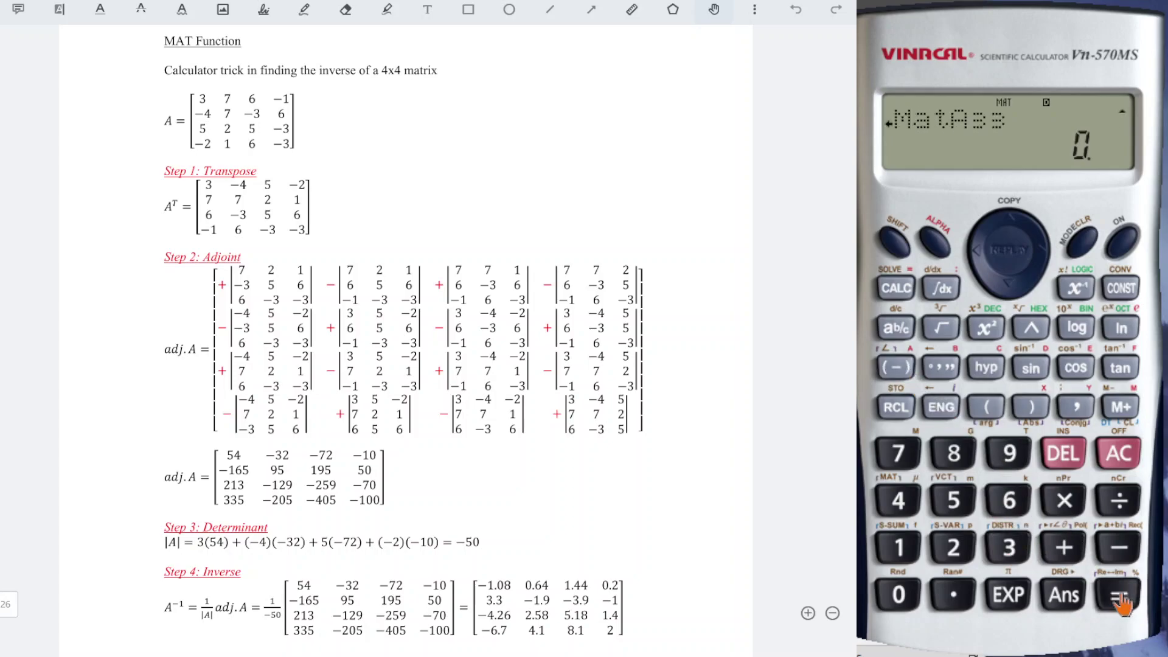
{"action": "left_click", "coordinate": [892, 368]}
{"action": "left_click", "coordinate": [1009, 547]}
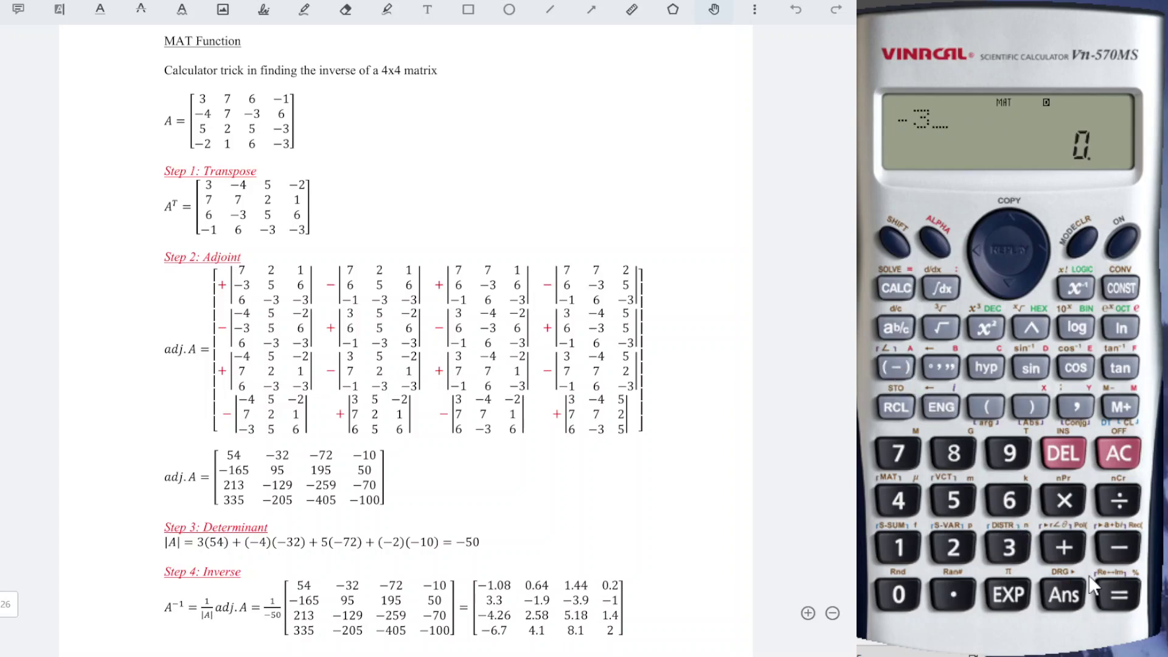
{"action": "left_click", "coordinate": [1118, 594]}
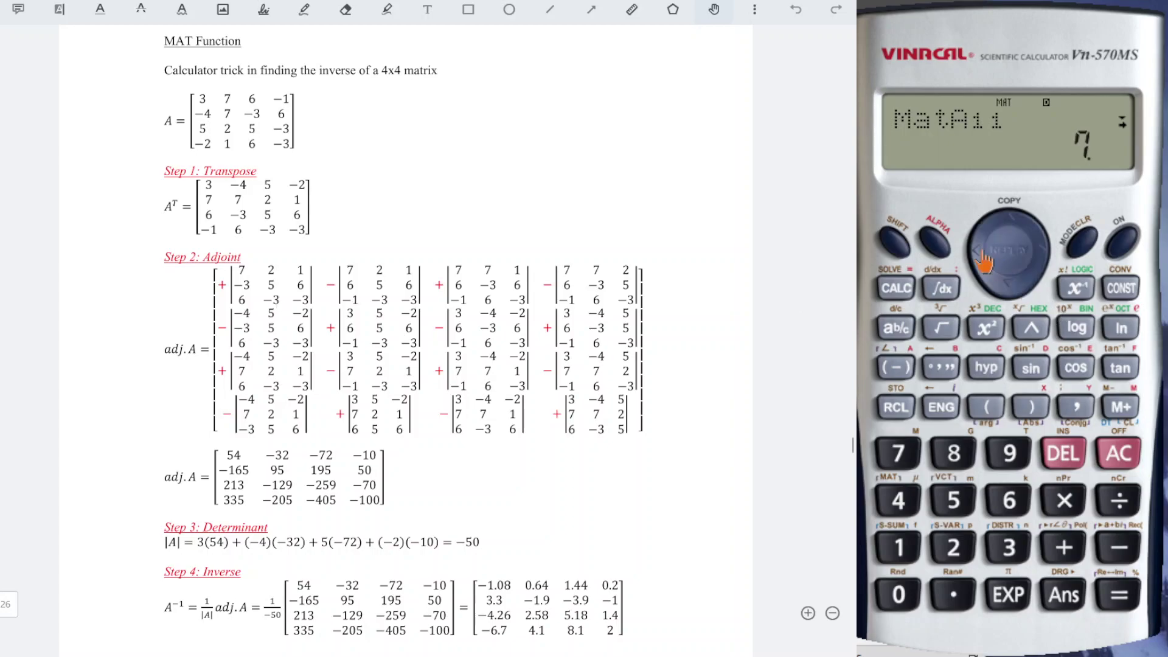
Step: Evaluate Det MatA, which gives 54
{"action": "left_click", "coordinate": [894, 243]}
{"action": "left_click", "coordinate": [898, 504]}
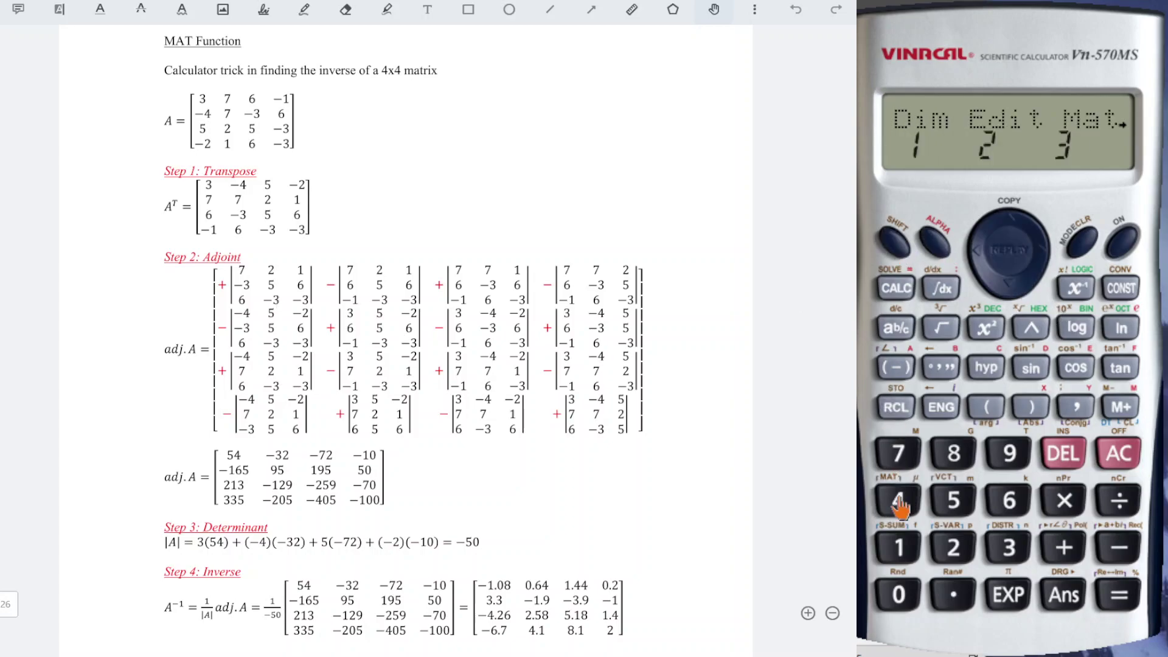
{"action": "left_click", "coordinate": [1042, 252]}
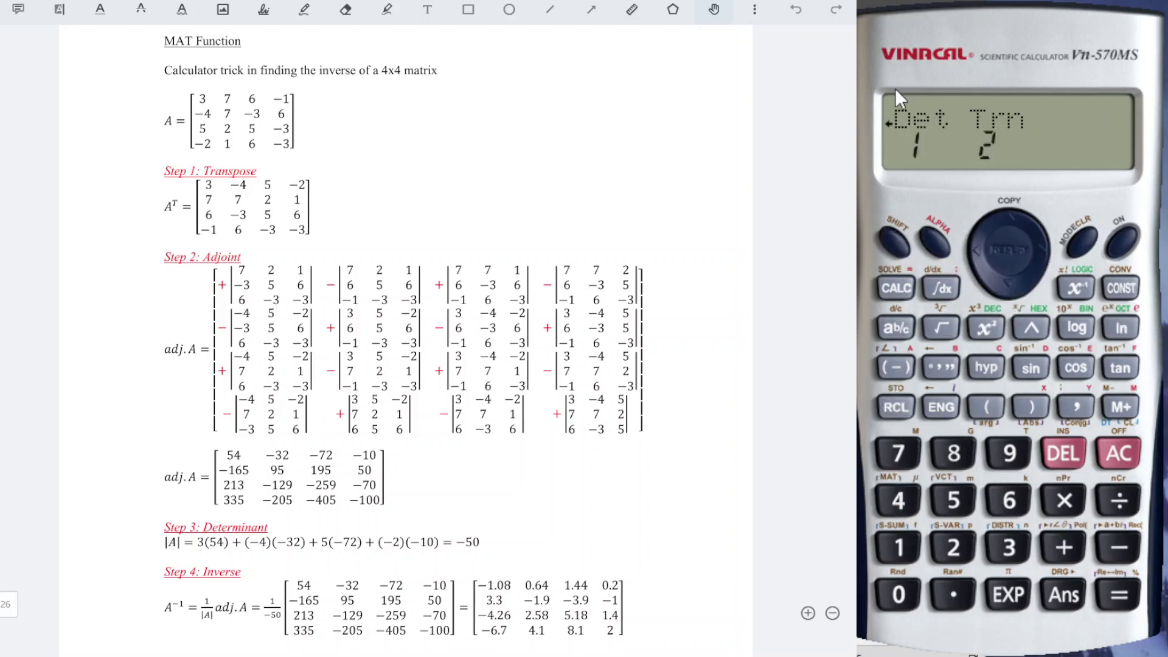
{"action": "left_click", "coordinate": [899, 547]}
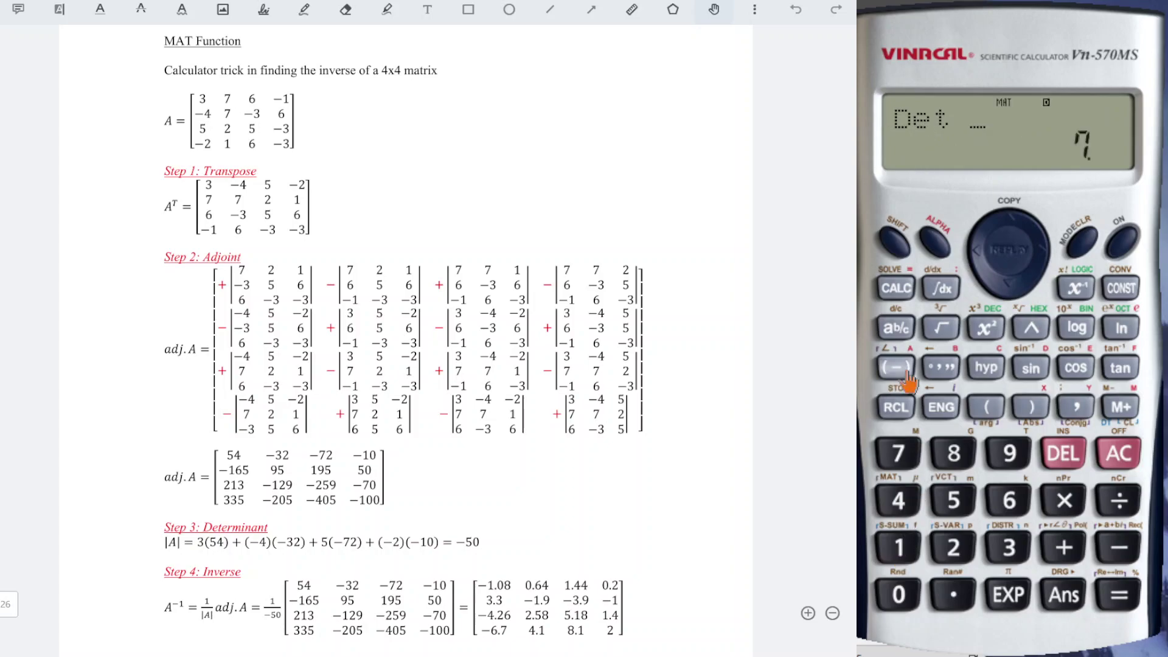
{"action": "left_click", "coordinate": [894, 243]}
{"action": "left_click", "coordinate": [907, 484]}
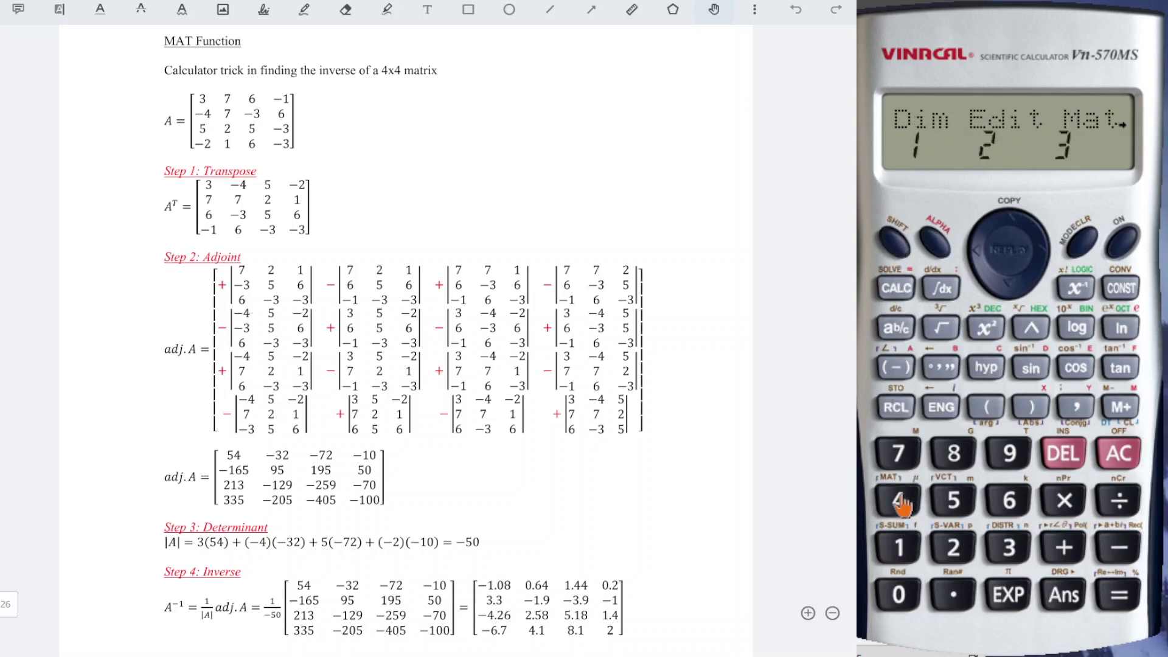
{"action": "left_click", "coordinate": [1009, 547]}
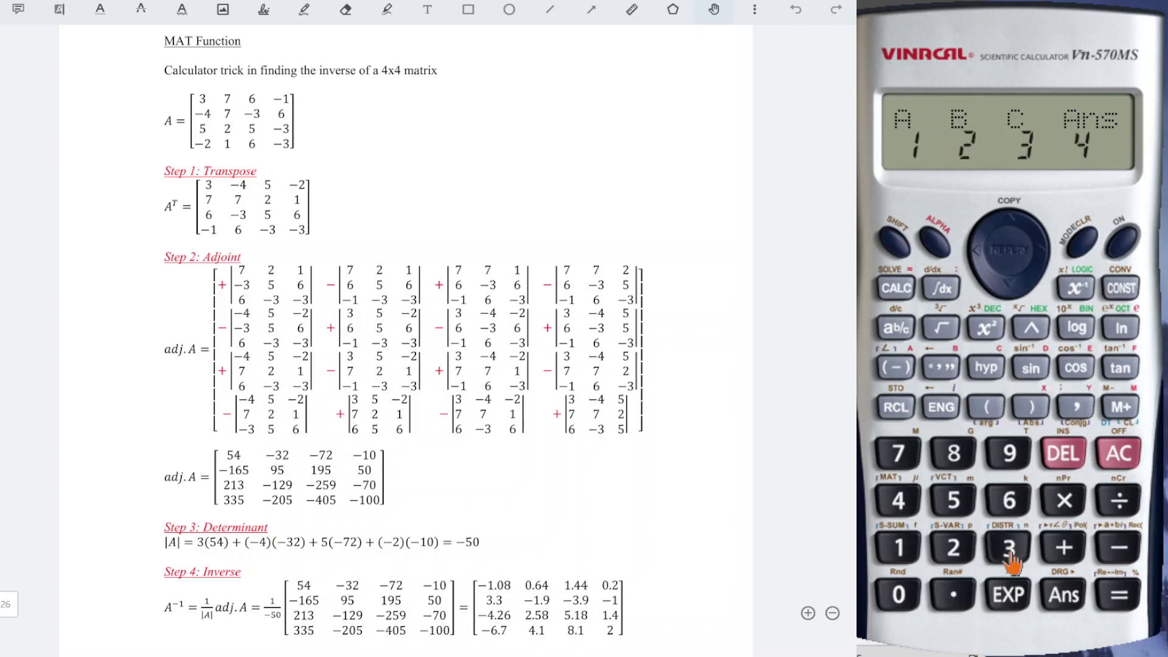
{"action": "left_click", "coordinate": [899, 548]}
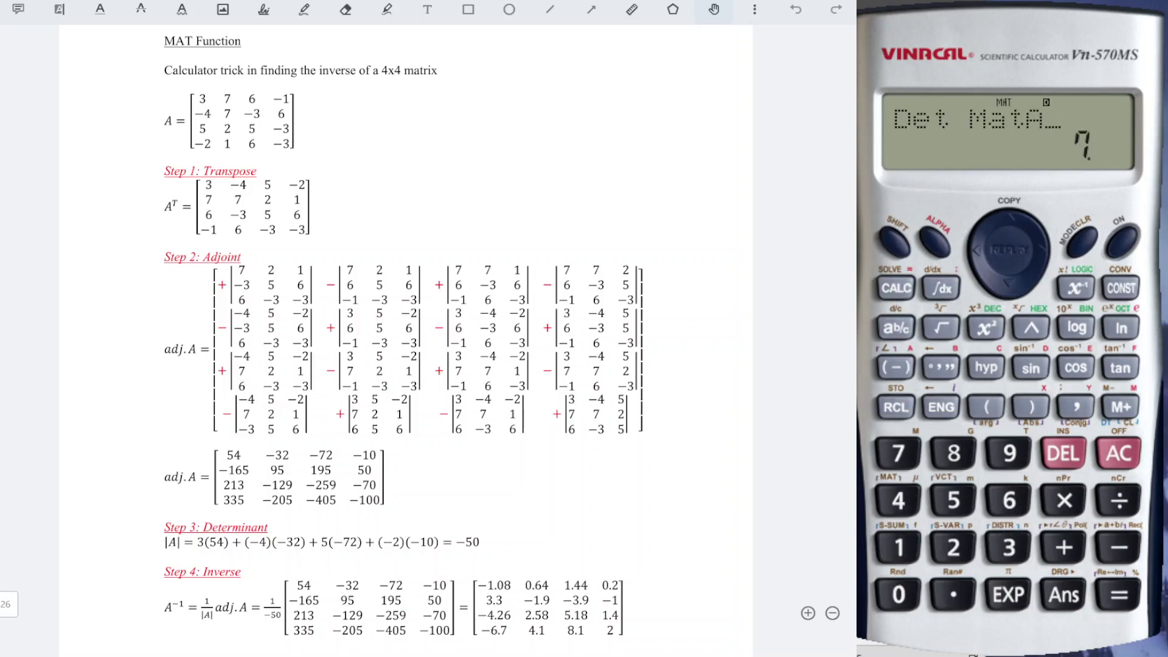
{"action": "left_click", "coordinate": [1119, 596]}
{"action": "left_click", "coordinate": [893, 246]}
Step: Edit matrix A's first row to −4, 5, −2, then begin a negated expression
{"action": "left_click", "coordinate": [898, 500]}
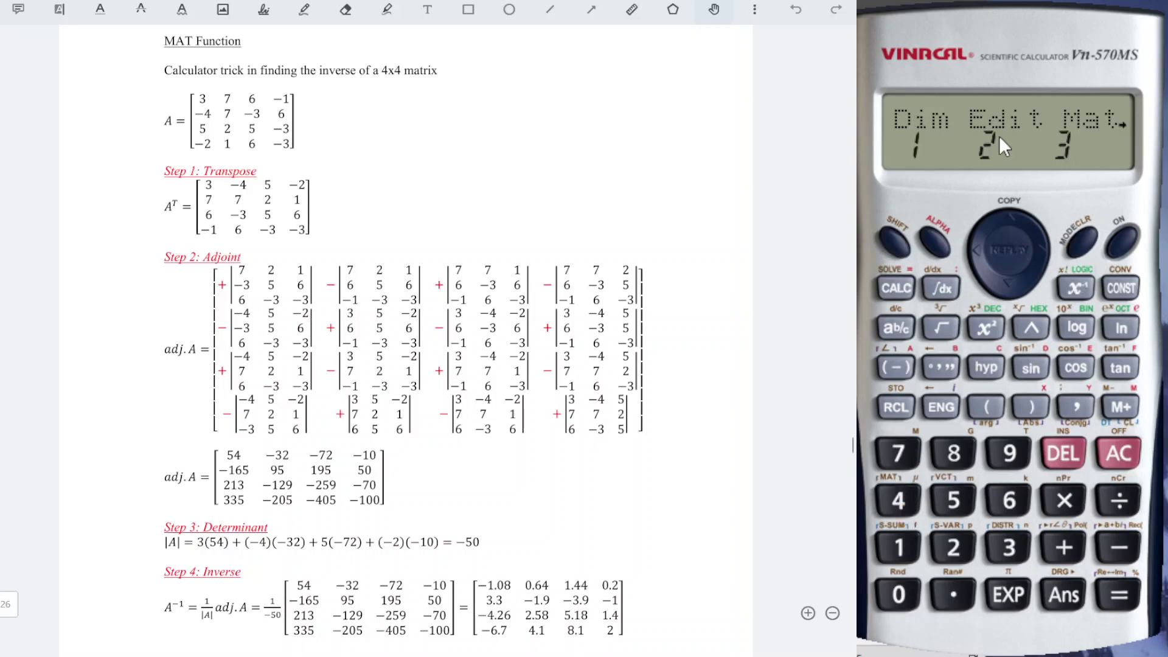
{"action": "left_click", "coordinate": [951, 546]}
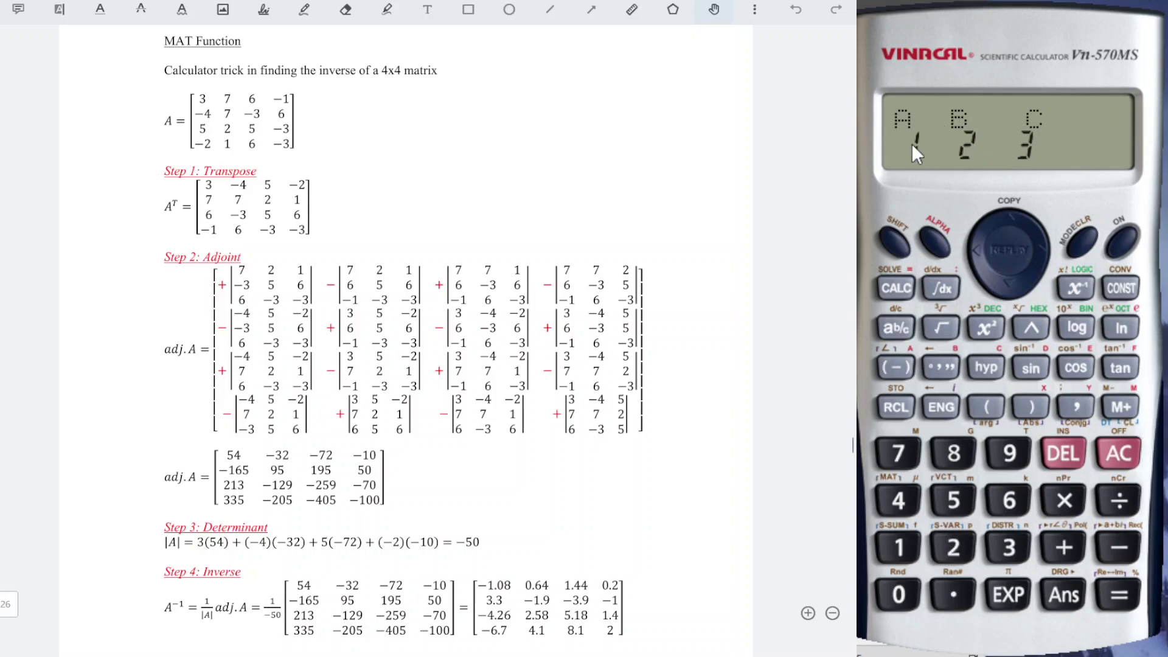
{"action": "left_click", "coordinate": [897, 563]}
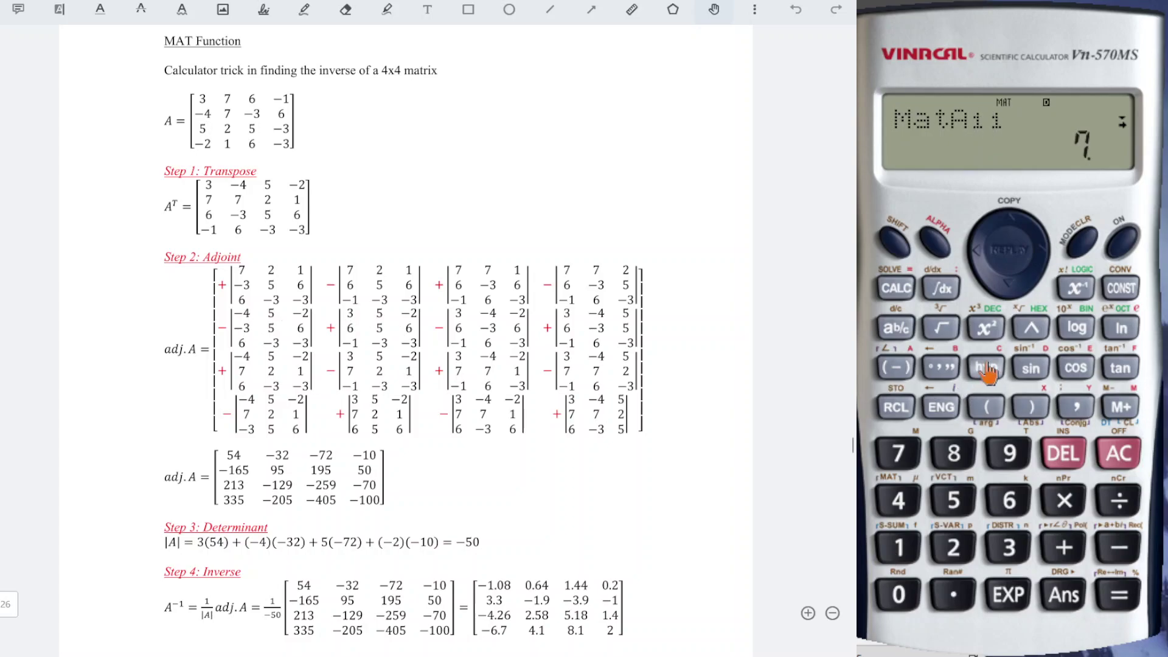
{"action": "left_click", "coordinate": [896, 367]}
{"action": "left_click", "coordinate": [898, 500]}
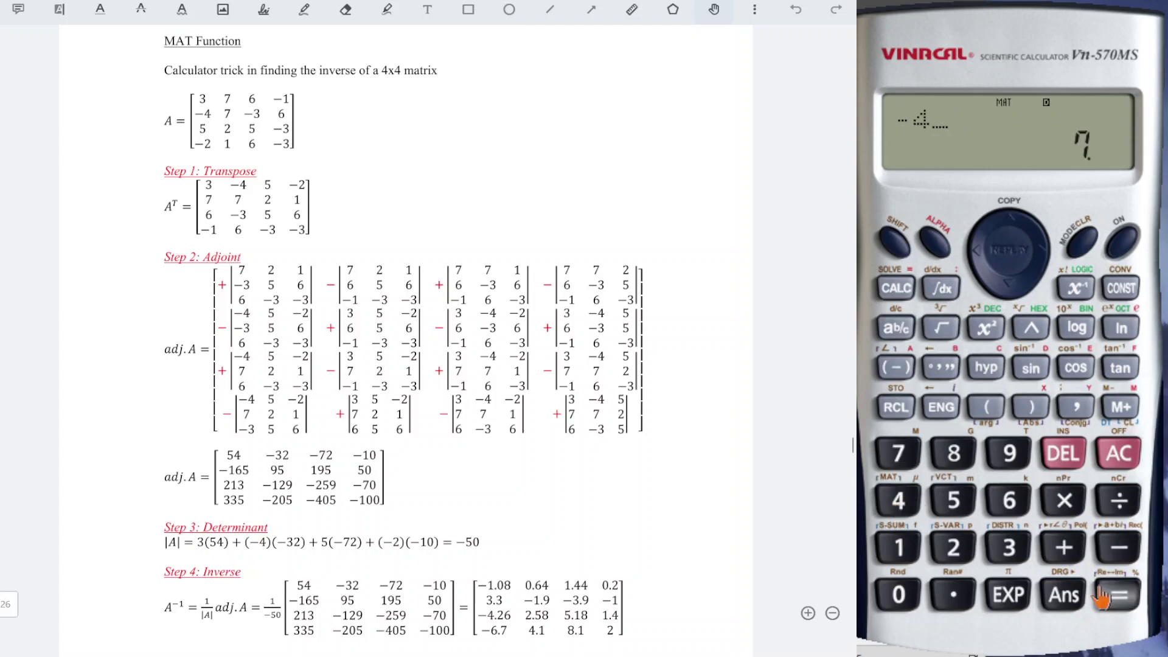
{"action": "left_click", "coordinate": [1114, 595]}
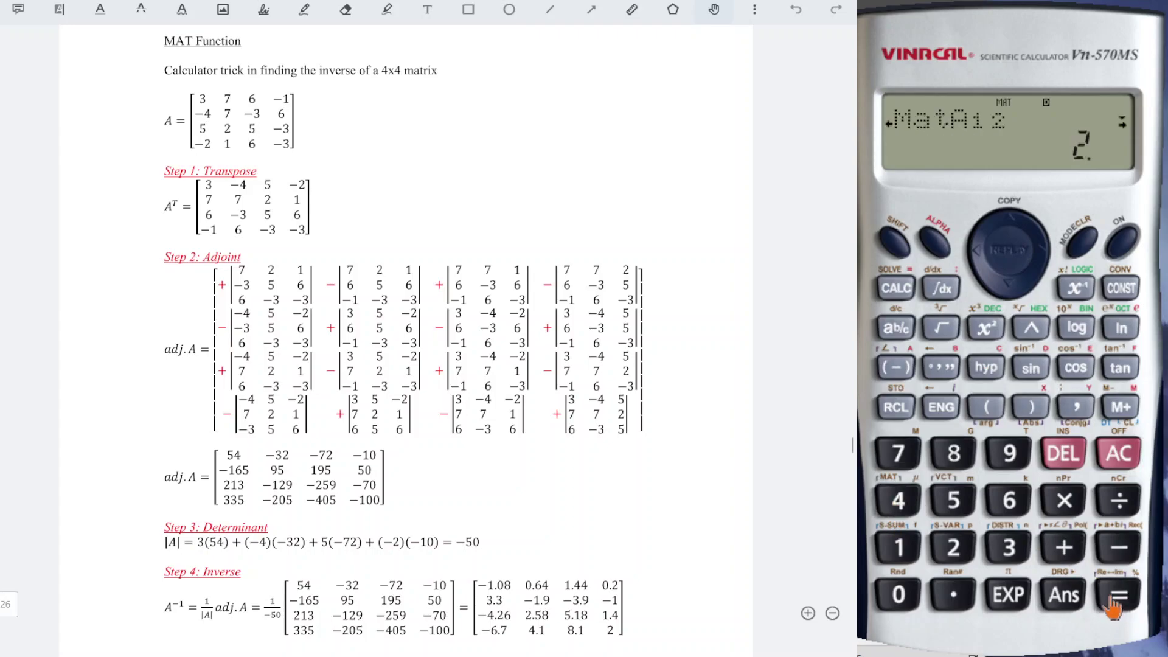
{"action": "left_click", "coordinate": [952, 508]}
{"action": "left_click", "coordinate": [1117, 595]}
{"action": "left_click", "coordinate": [898, 378]}
{"action": "left_click", "coordinate": [954, 547]}
{"action": "left_click", "coordinate": [1118, 595]}
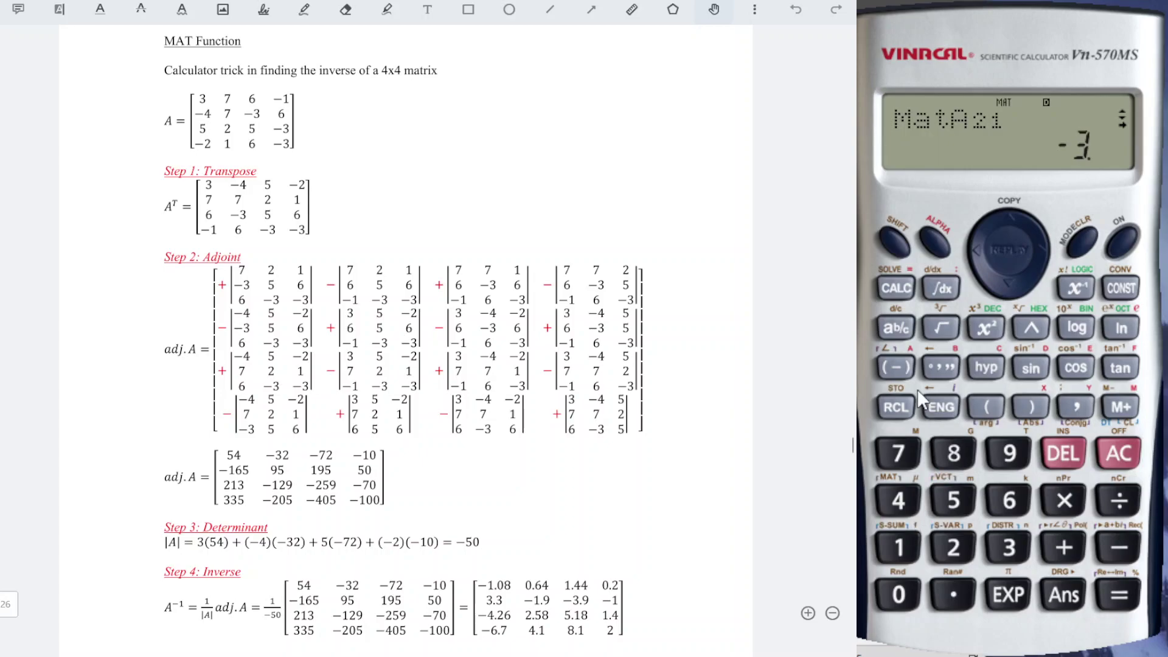
{"action": "left_click", "coordinate": [897, 368]}
Step: Evaluate −Det MatA, which gives −165
{"action": "left_click", "coordinate": [894, 240]}
{"action": "left_click", "coordinate": [898, 502]}
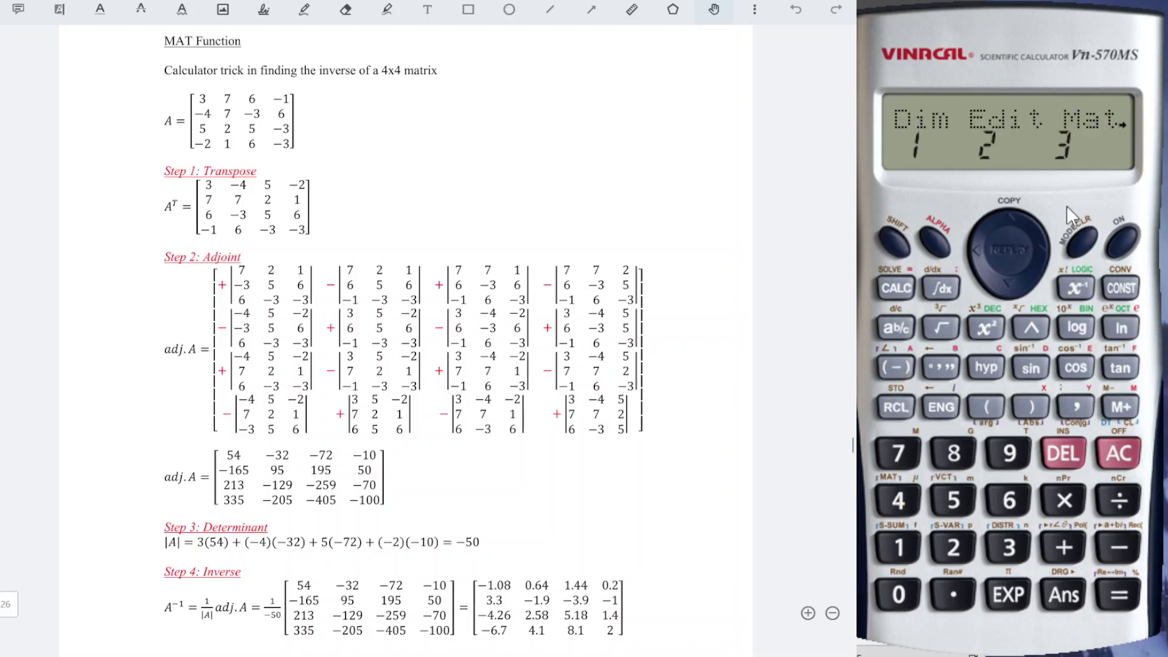
{"action": "left_click", "coordinate": [1037, 247]}
{"action": "left_click", "coordinate": [899, 547]}
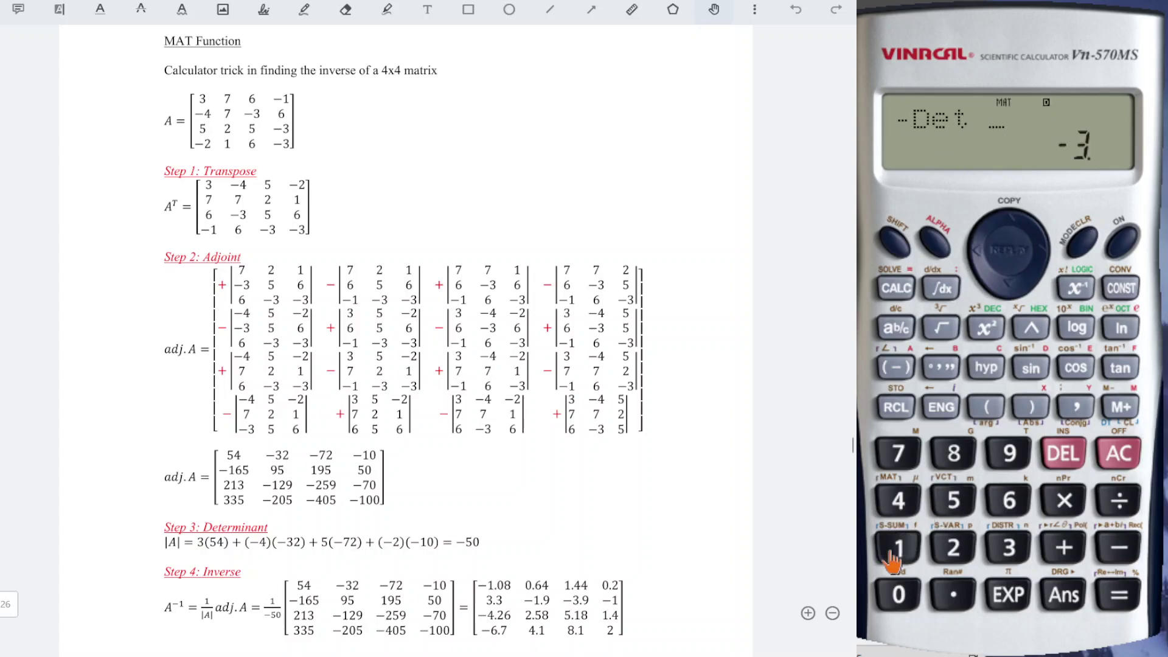
{"action": "left_click", "coordinate": [899, 500]}
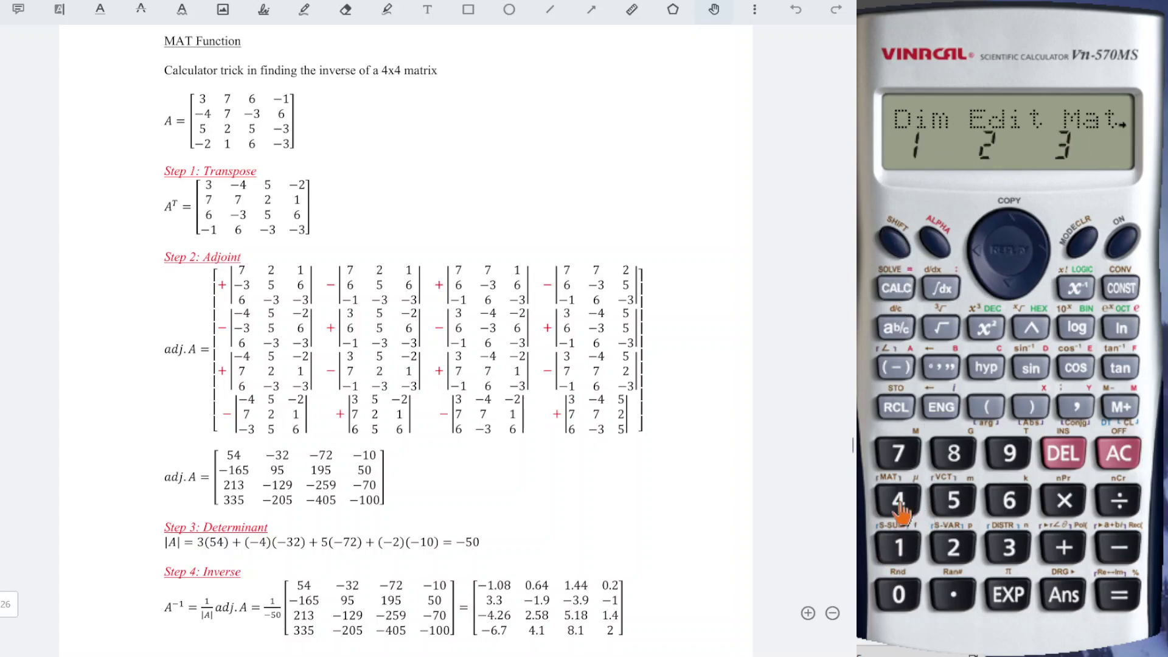
{"action": "left_click", "coordinate": [1009, 548]}
{"action": "left_click", "coordinate": [894, 526]}
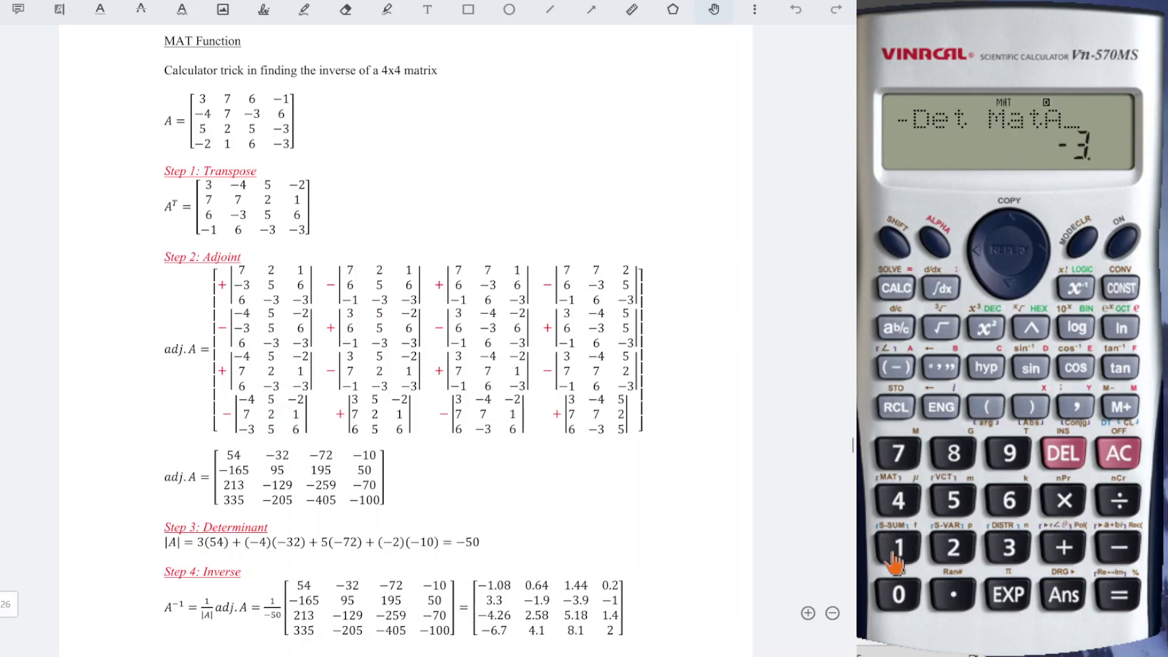
{"action": "left_click", "coordinate": [1128, 604]}
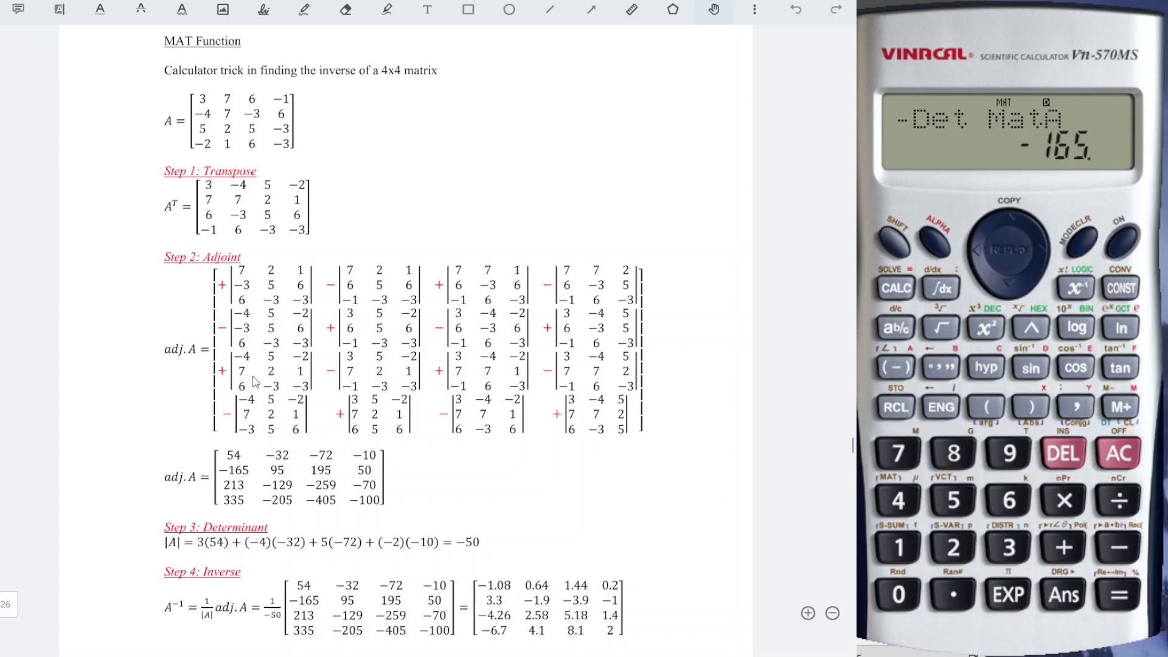
{"action": "left_click", "coordinate": [904, 258]}
Step: Open matrix A for editing and move to element A21
{"action": "left_click", "coordinate": [899, 500]}
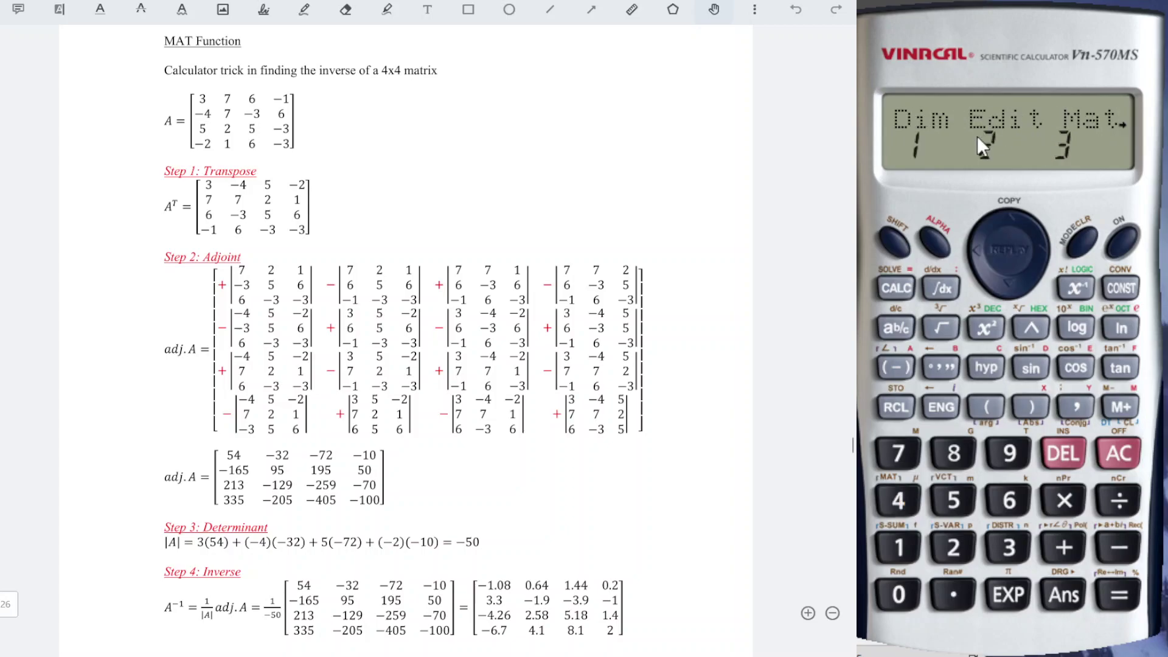
{"action": "left_click", "coordinate": [953, 548]}
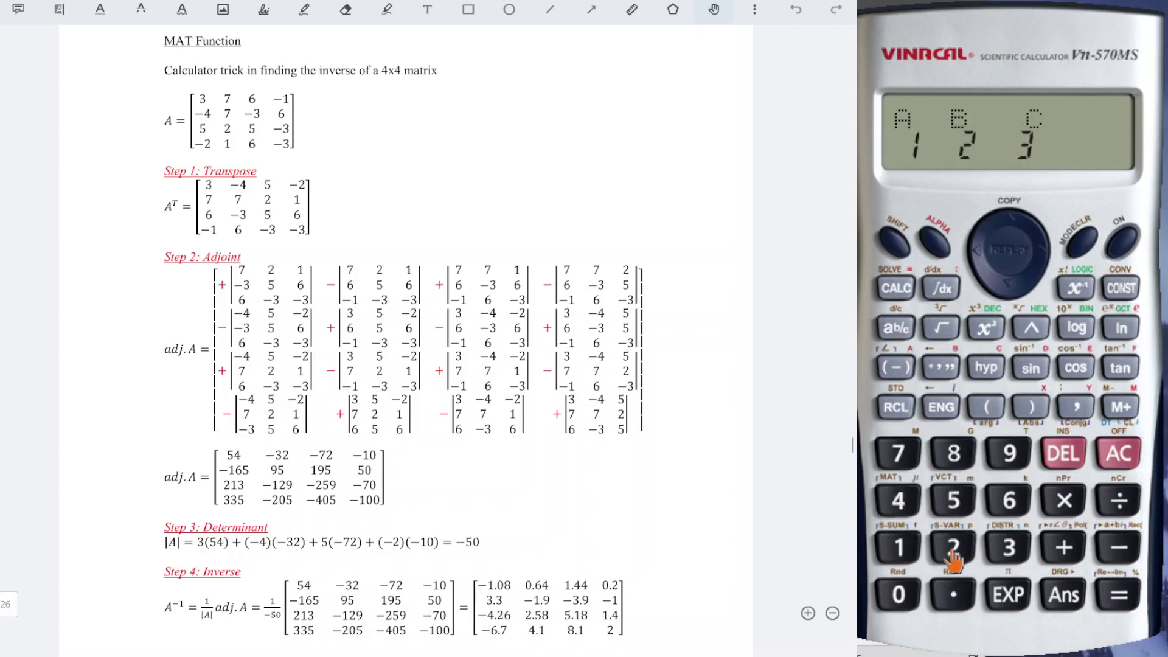
{"action": "left_click", "coordinate": [919, 563]}
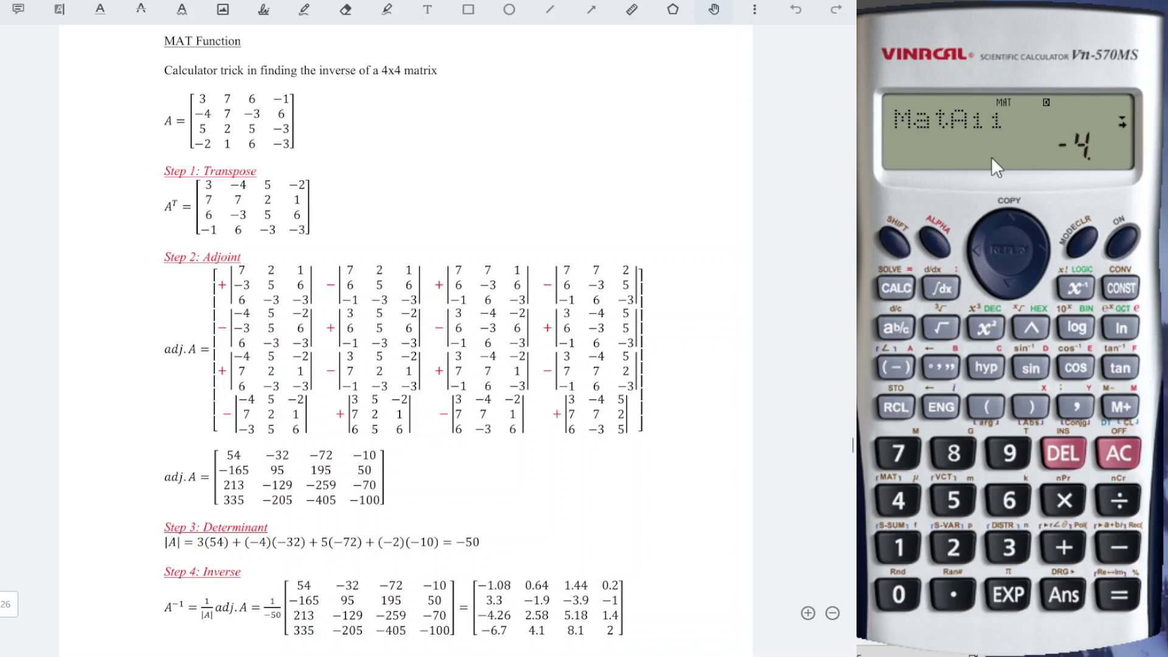
{"action": "left_click", "coordinate": [1047, 261]}
{"action": "left_click", "coordinate": [1047, 262]}
{"action": "left_click", "coordinate": [1047, 263]}
Step: Change matrix A's second row to 7, 2, 1 and bring up the matrix functions
{"action": "left_click", "coordinate": [899, 453]}
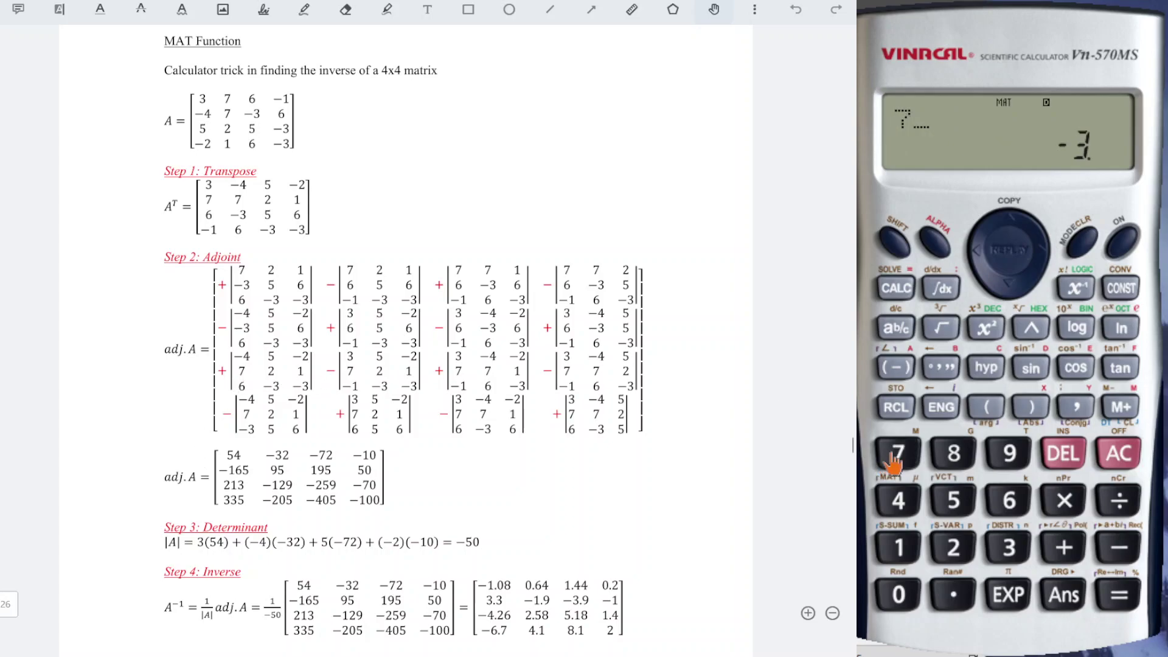
{"action": "left_click", "coordinate": [1117, 603]}
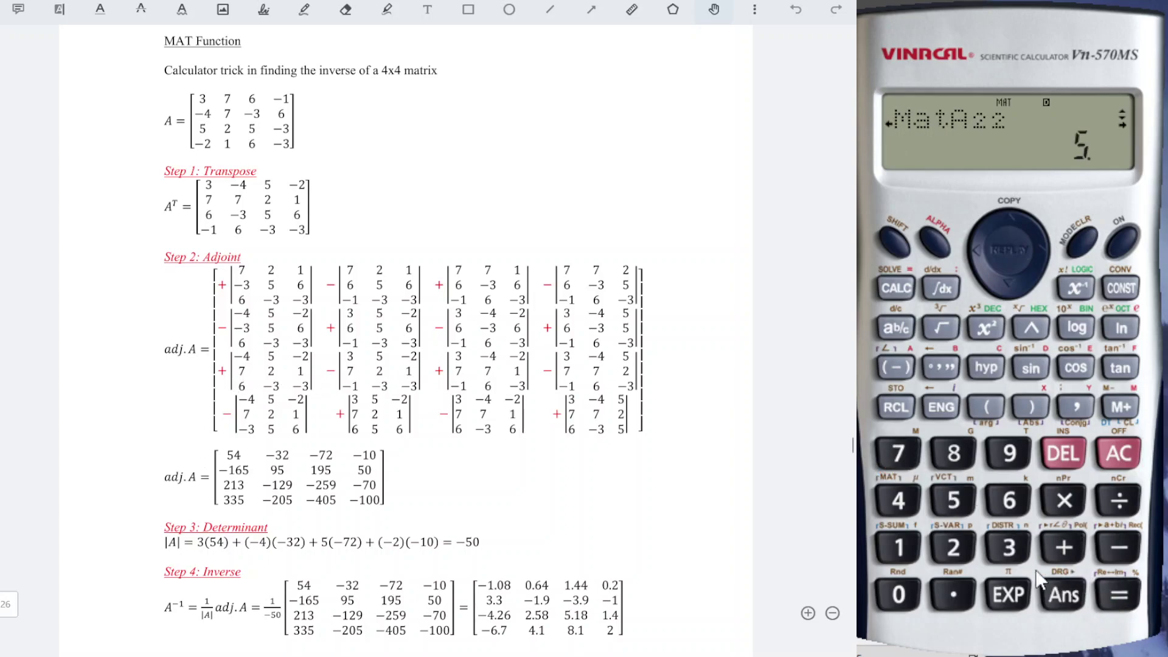
{"action": "left_click", "coordinate": [953, 551]}
{"action": "left_click", "coordinate": [1122, 602]}
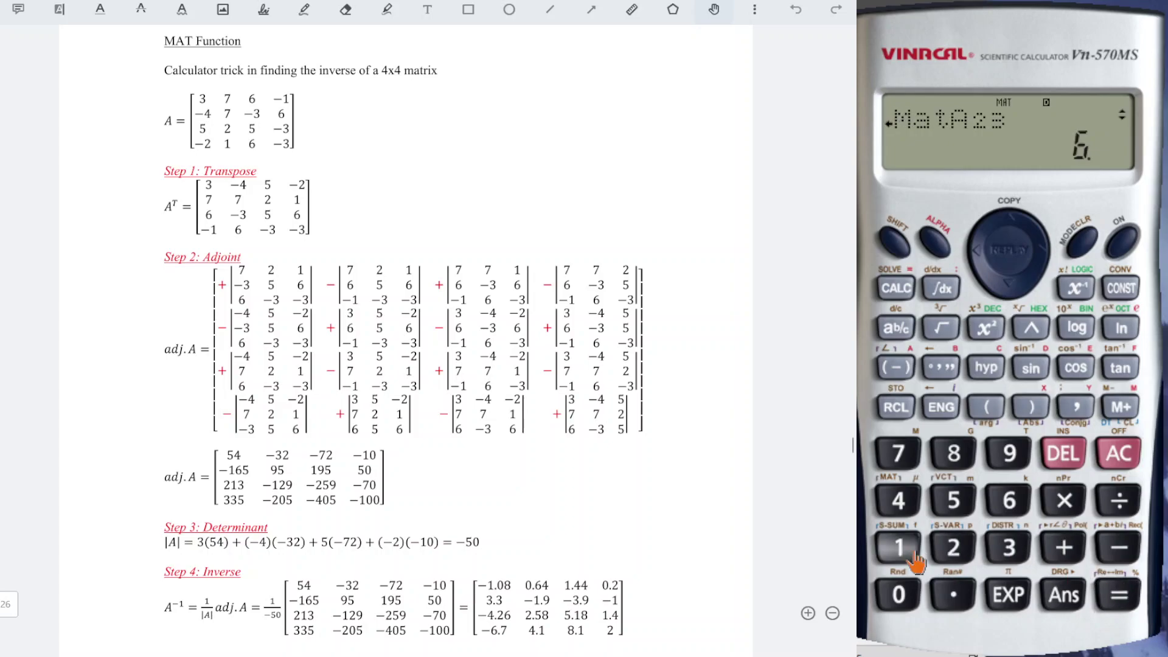
{"action": "left_click", "coordinate": [900, 548]}
{"action": "left_click", "coordinate": [1119, 603]}
{"action": "left_click", "coordinate": [895, 243]}
{"action": "left_click", "coordinate": [899, 500]}
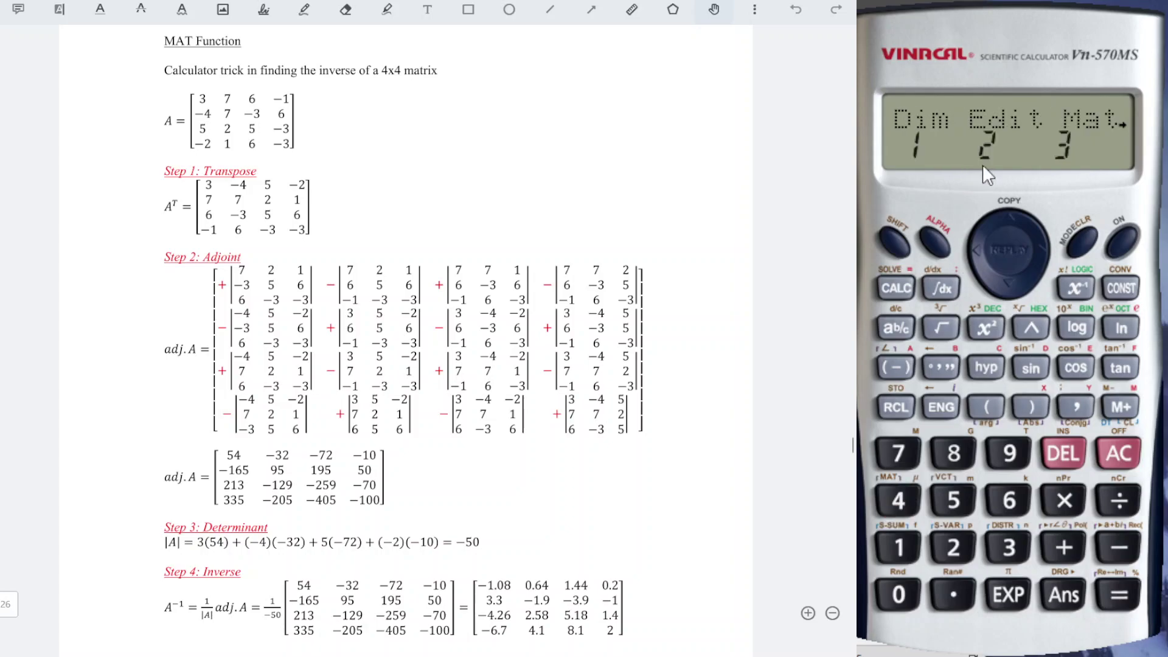
Step: Evaluate Det MatA with the edited rows, which gives 213
{"action": "left_click", "coordinate": [1047, 256]}
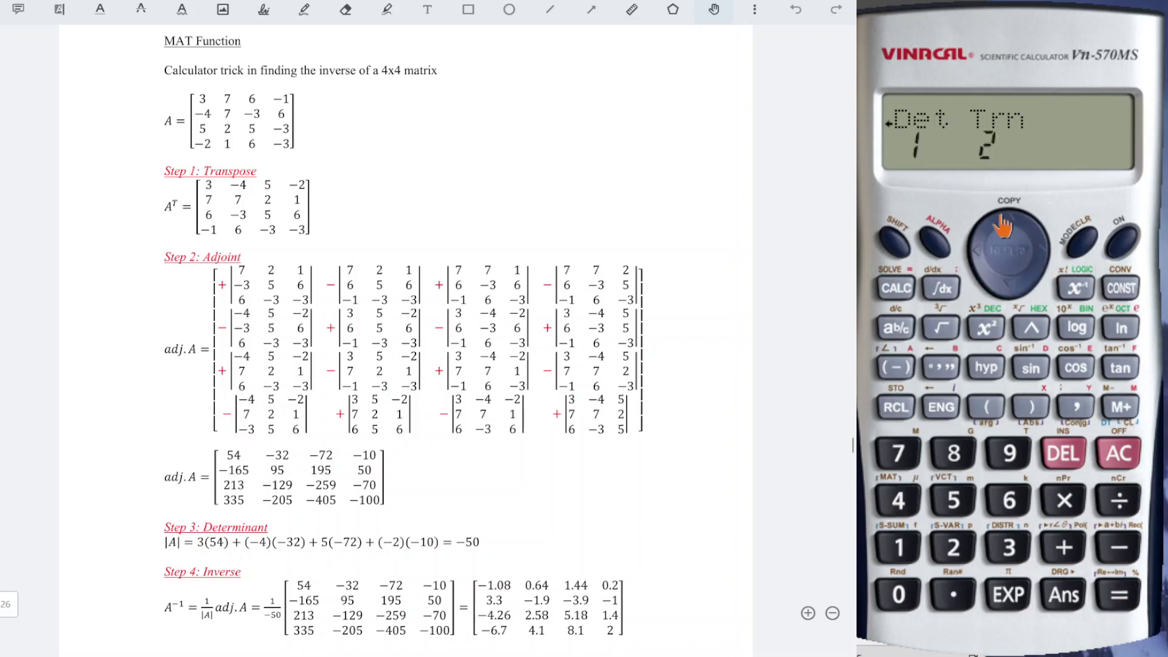
{"action": "left_click", "coordinate": [899, 548]}
{"action": "left_click", "coordinate": [895, 242]}
{"action": "left_click", "coordinate": [898, 500]}
{"action": "left_click", "coordinate": [899, 500]}
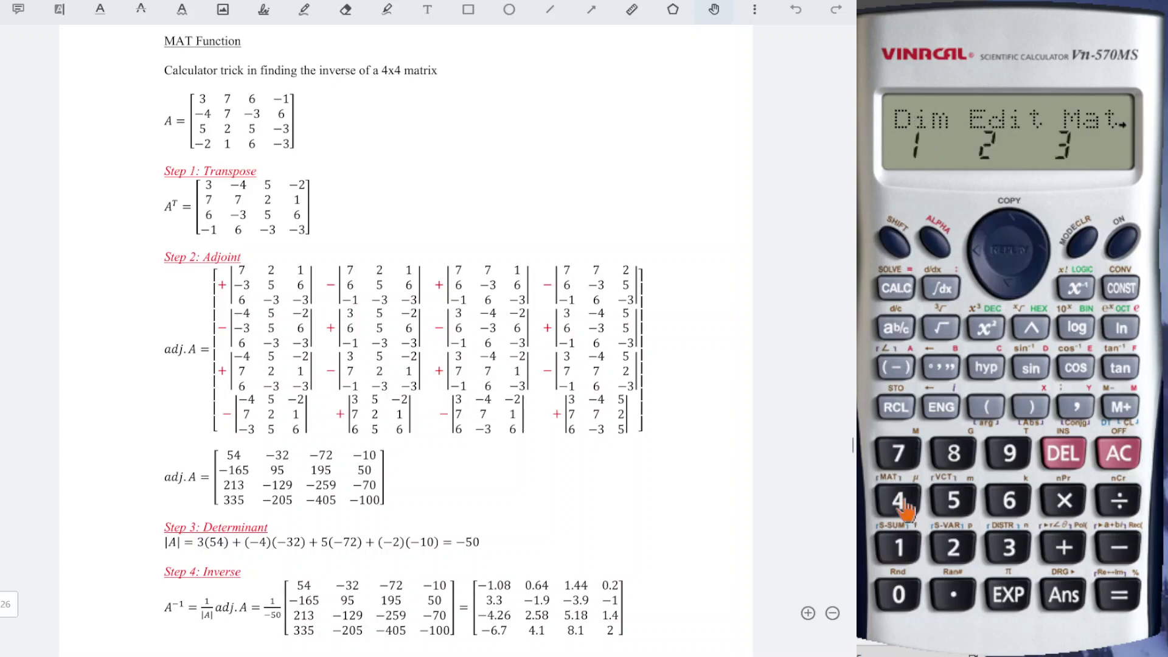
{"action": "left_click", "coordinate": [1022, 554]}
{"action": "left_click", "coordinate": [899, 547]}
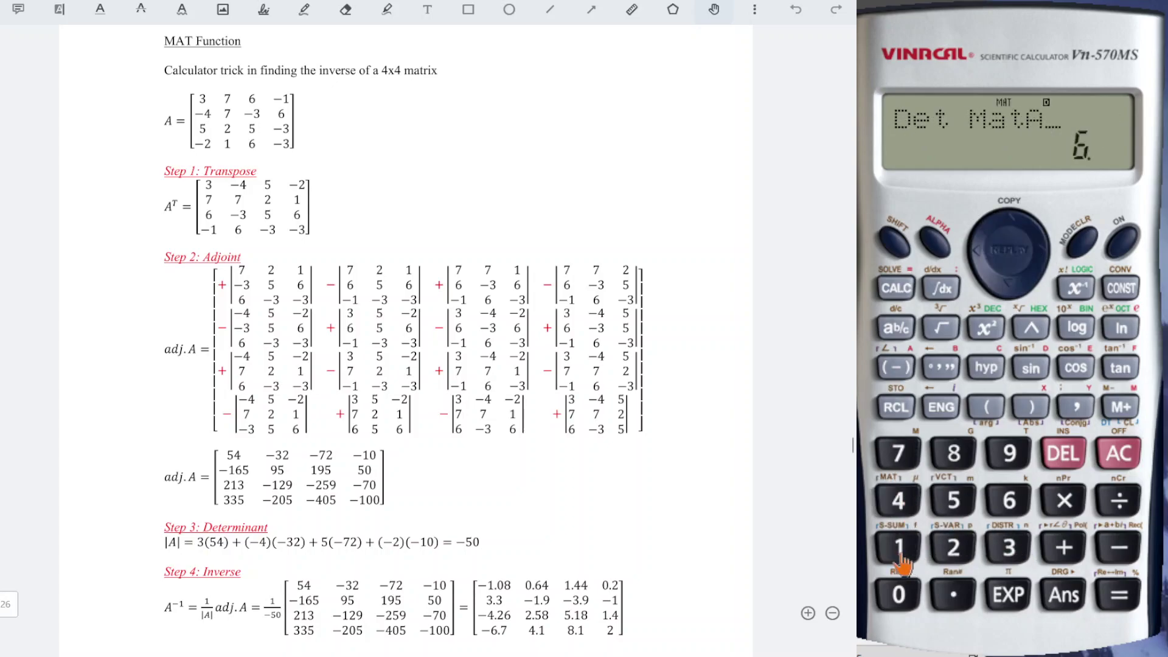
{"action": "left_click", "coordinate": [1137, 587]}
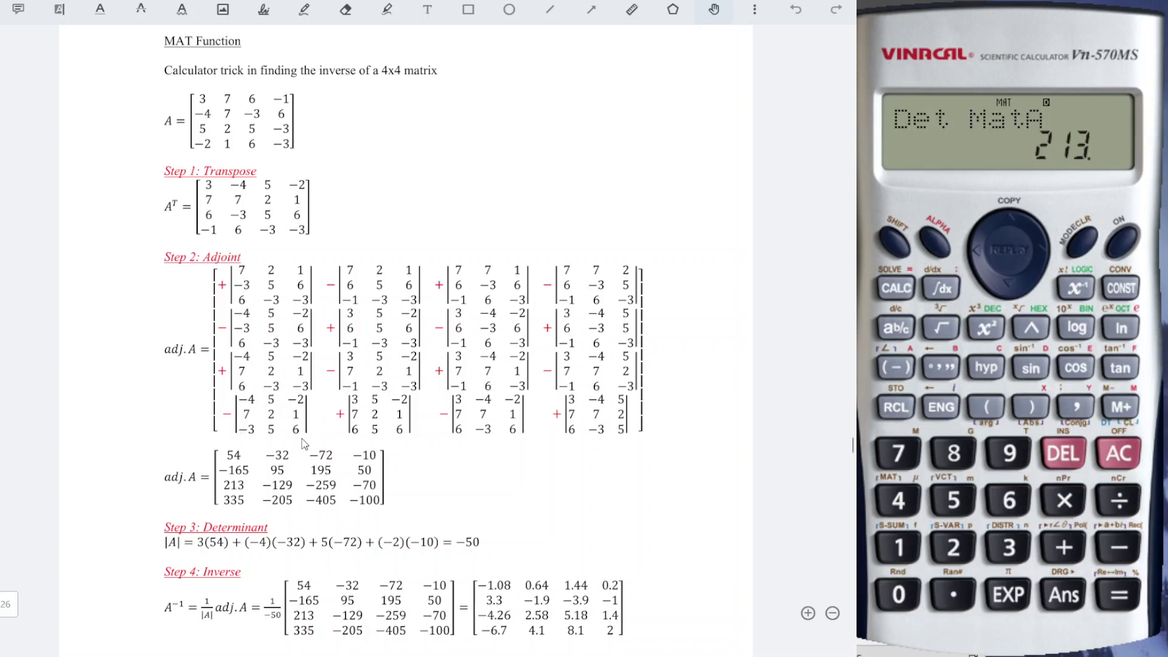
{"action": "left_click", "coordinate": [895, 241]}
Step: Open matrix A for editing and step through to element A31
{"action": "left_click", "coordinate": [898, 500]}
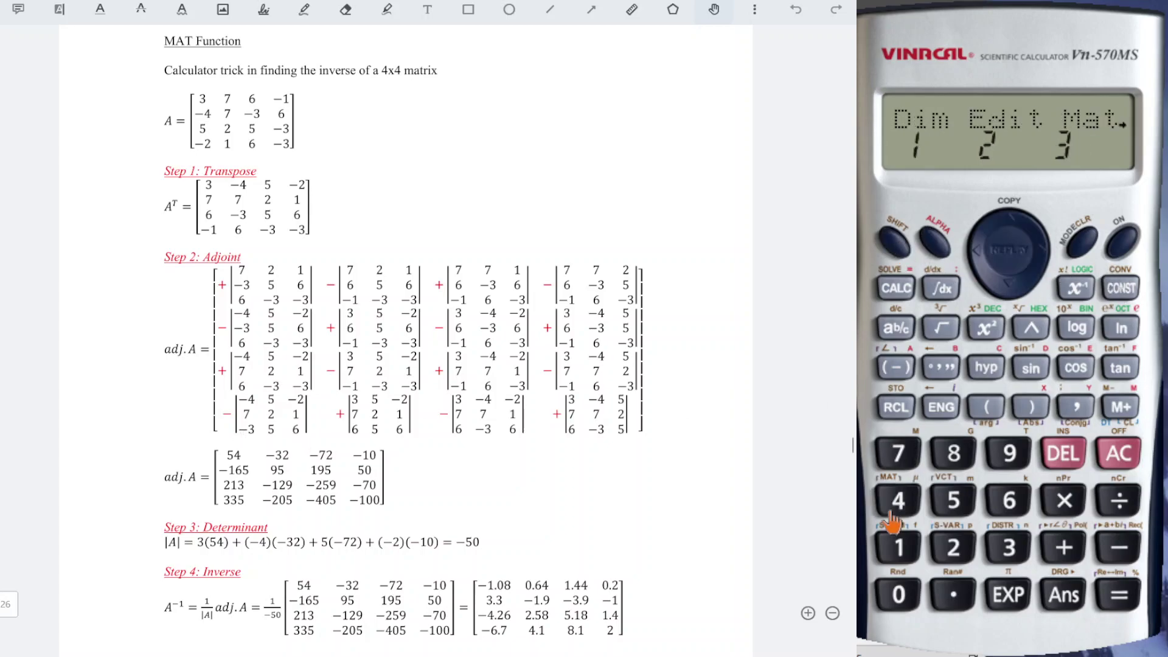
{"action": "left_click", "coordinate": [953, 548]}
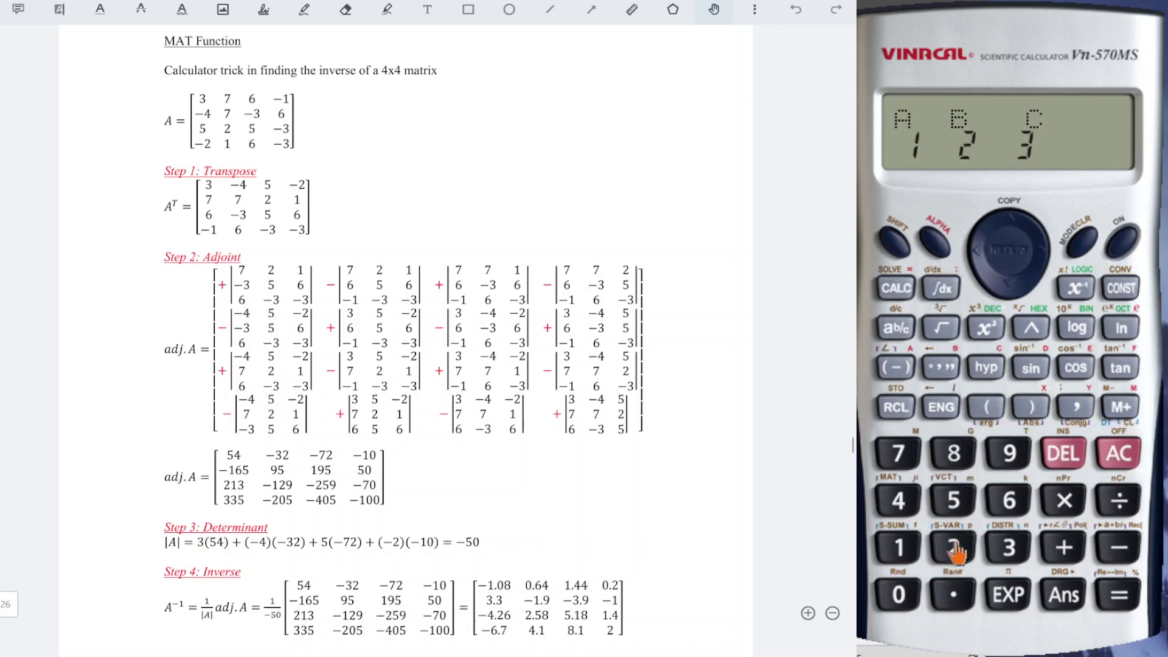
{"action": "left_click", "coordinate": [887, 559]}
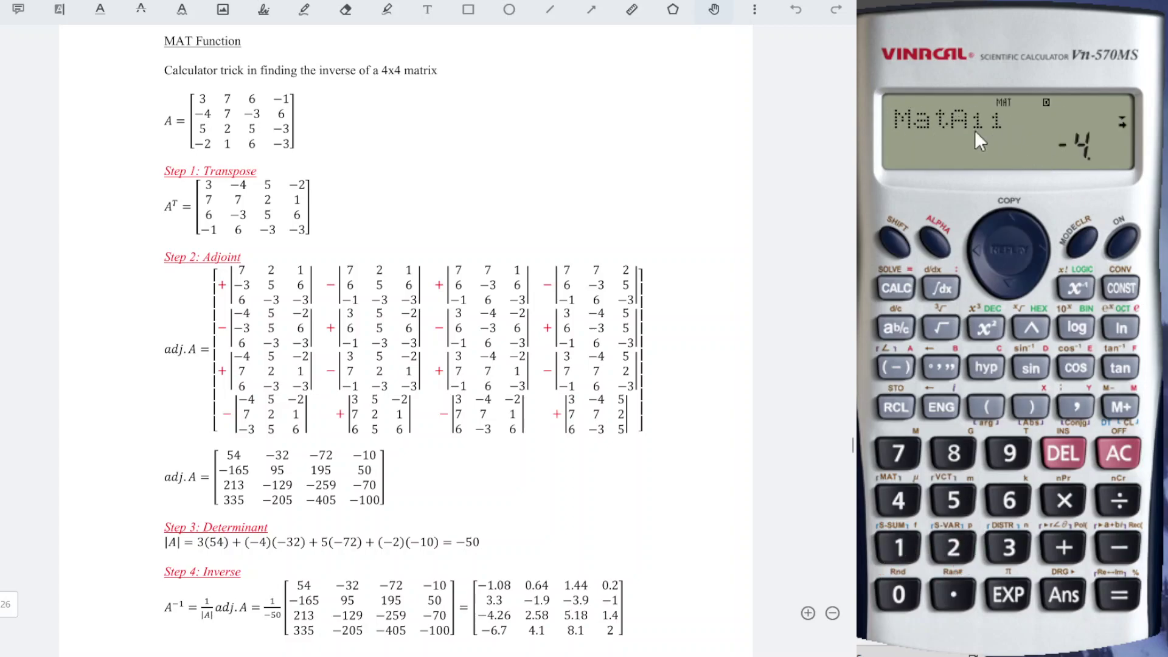
{"action": "left_click", "coordinate": [1044, 258]}
{"action": "left_click", "coordinate": [1044, 259]}
{"action": "left_click", "coordinate": [1044, 259]}
{"action": "left_click", "coordinate": [1044, 258]}
{"action": "left_click", "coordinate": [1044, 258]}
{"action": "left_click", "coordinate": [1044, 259]}
{"action": "left_click", "coordinate": [1044, 259]}
Step: Set row three to −3, 5, 6, then start a negated matrix expression
{"action": "left_click", "coordinate": [895, 368]}
{"action": "left_click", "coordinate": [1010, 549]}
{"action": "left_click", "coordinate": [1118, 596]}
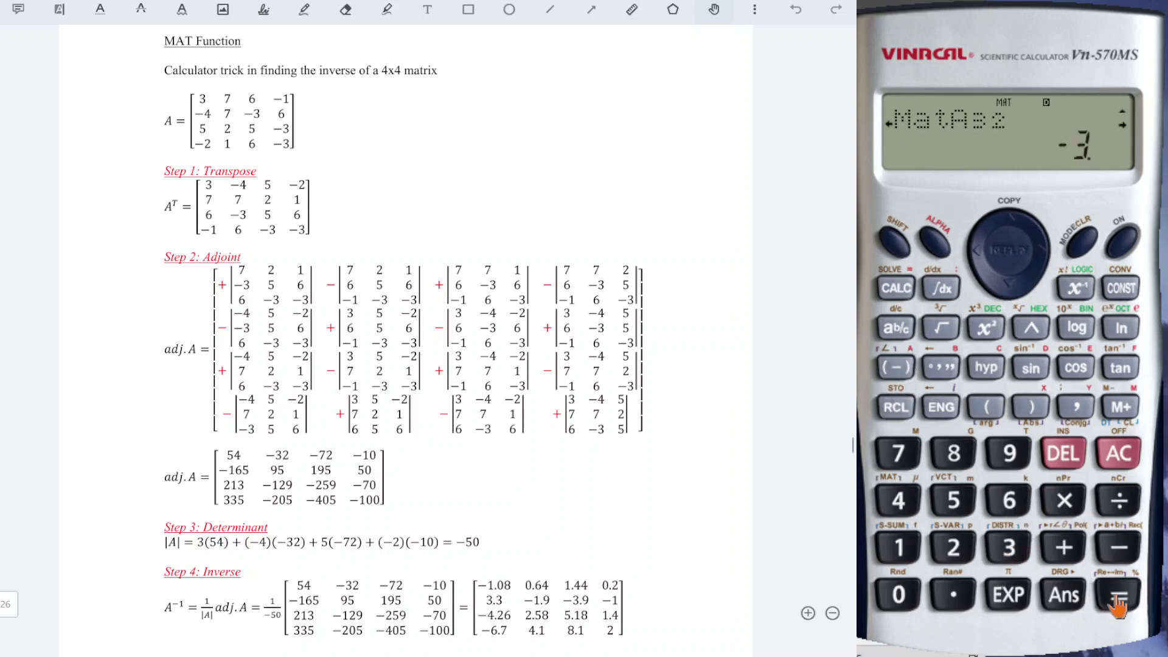
{"action": "left_click", "coordinate": [954, 500]}
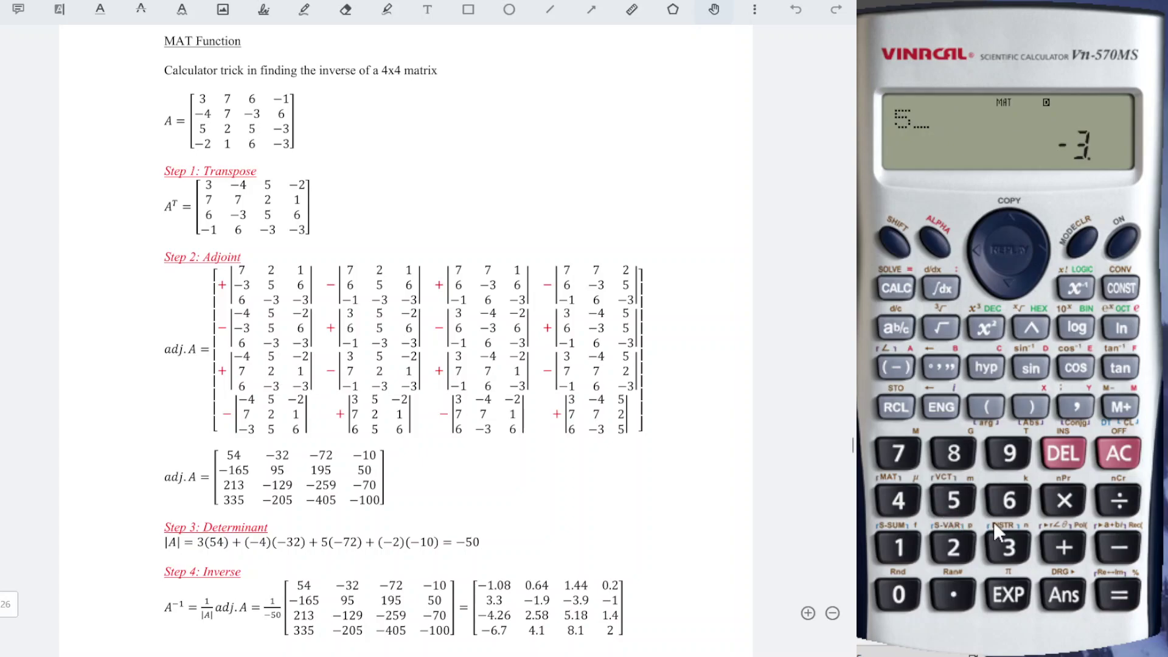
{"action": "left_click", "coordinate": [1119, 596]}
{"action": "left_click", "coordinate": [1010, 501]}
{"action": "left_click", "coordinate": [1120, 597]}
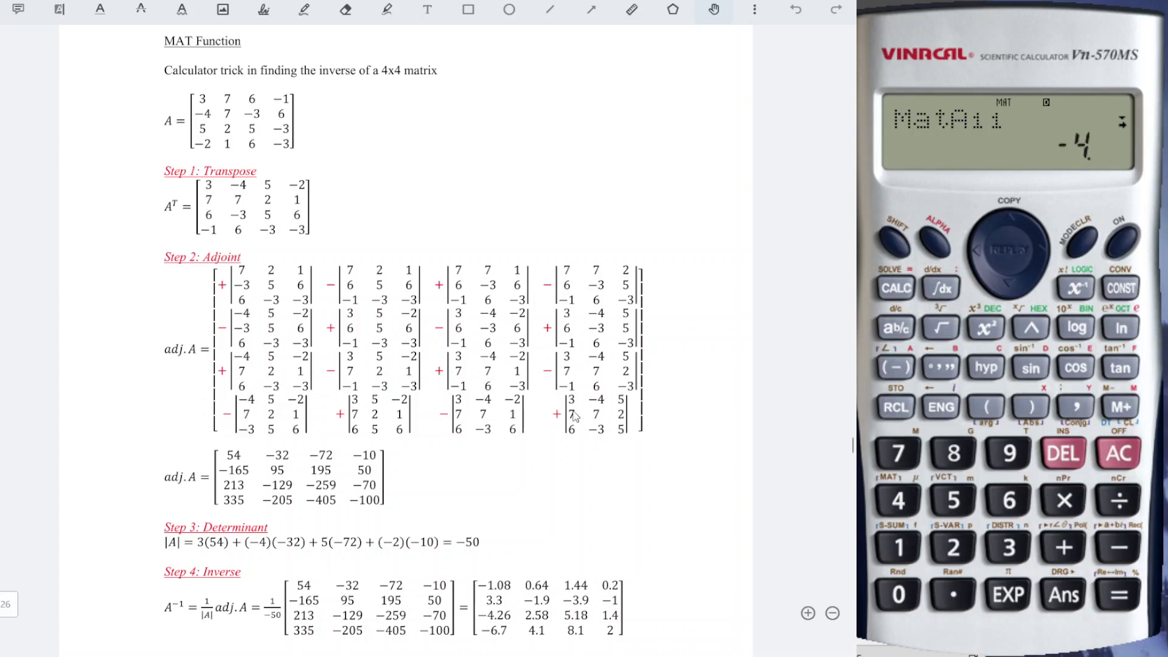
{"action": "left_click", "coordinate": [897, 368]}
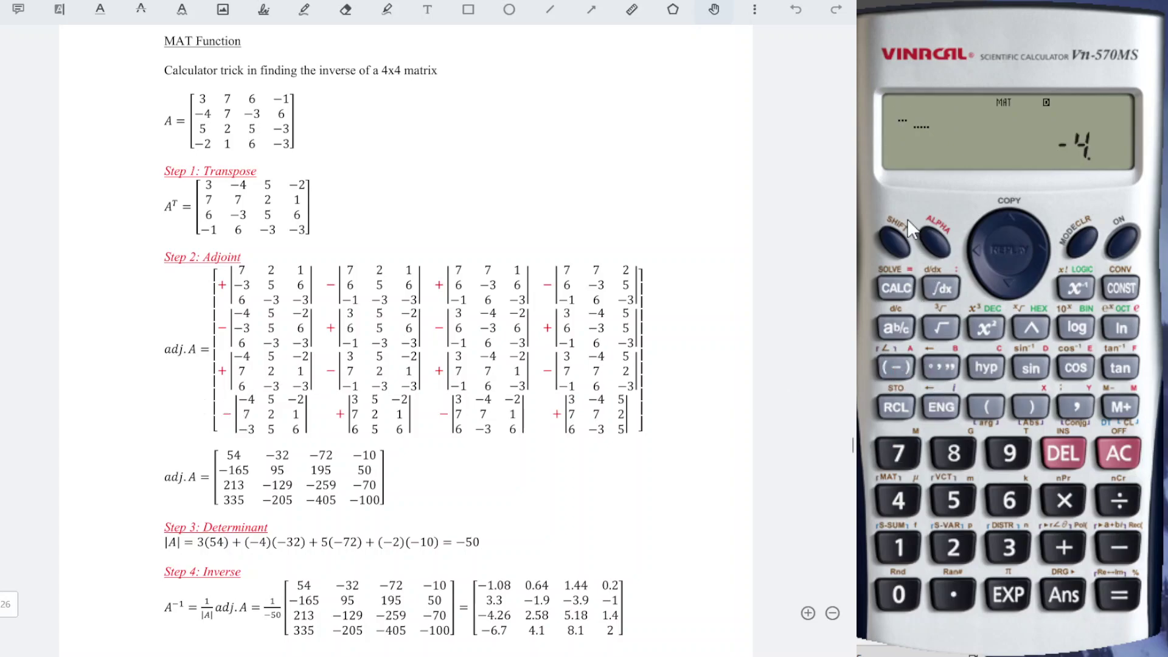
{"action": "left_click", "coordinate": [896, 243]}
{"action": "left_click", "coordinate": [898, 500]}
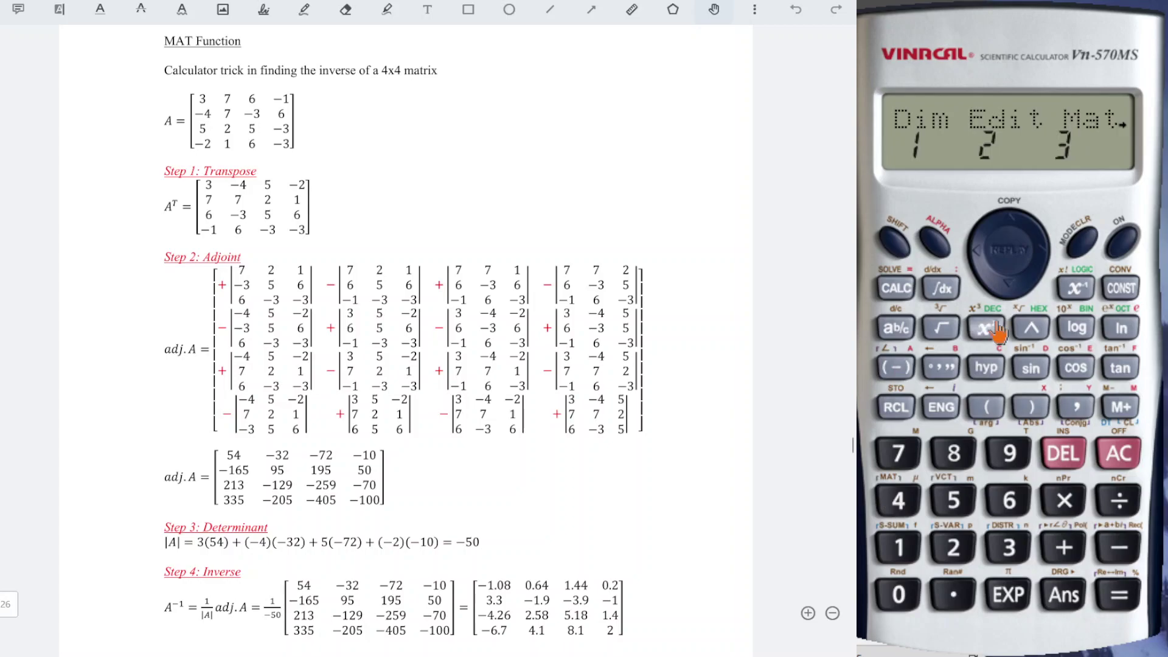
Step: Complete −Det MatA and evaluate it, giving 335
{"action": "left_click", "coordinate": [1035, 269]}
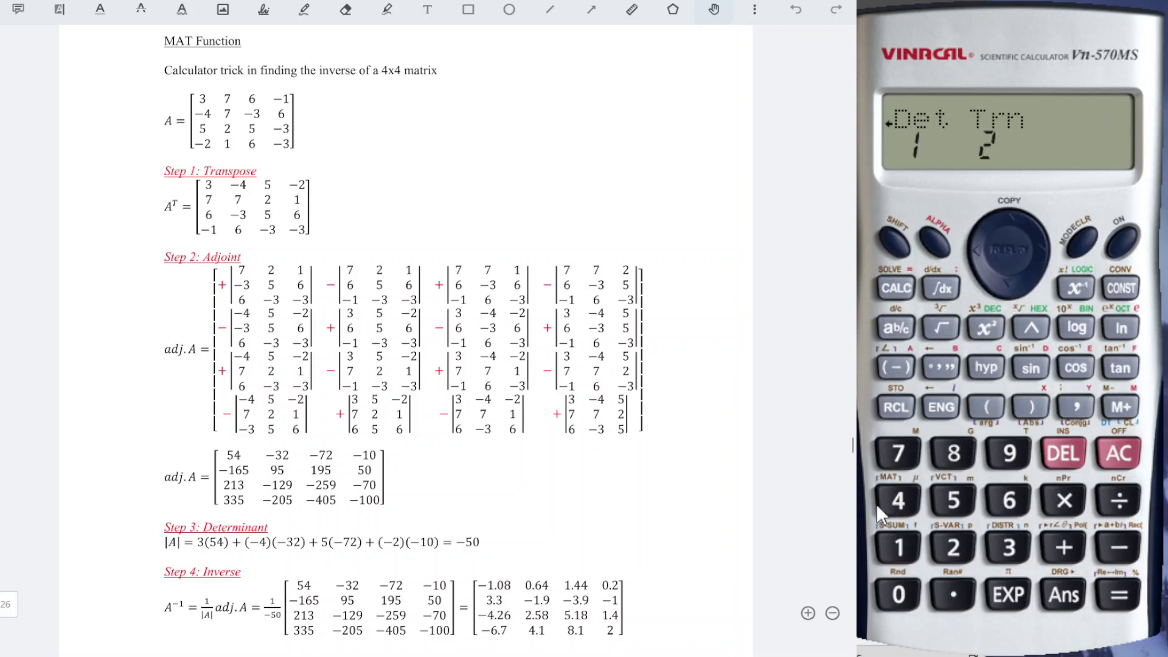
{"action": "left_click", "coordinate": [896, 550]}
{"action": "left_click", "coordinate": [894, 243]}
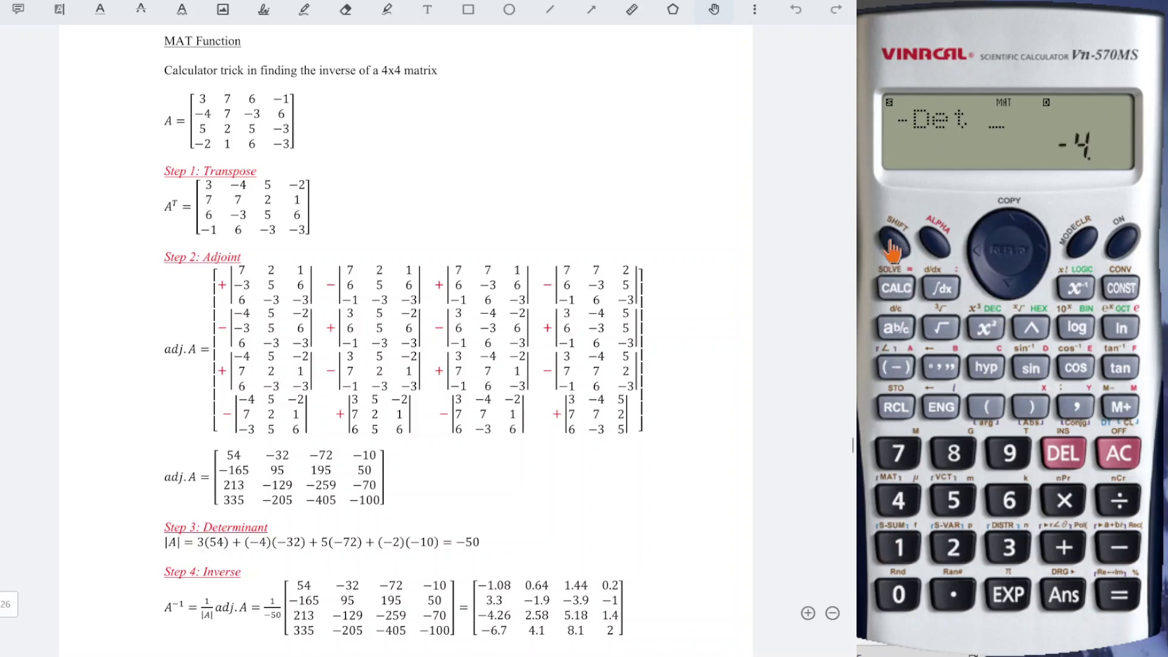
{"action": "left_click", "coordinate": [902, 510]}
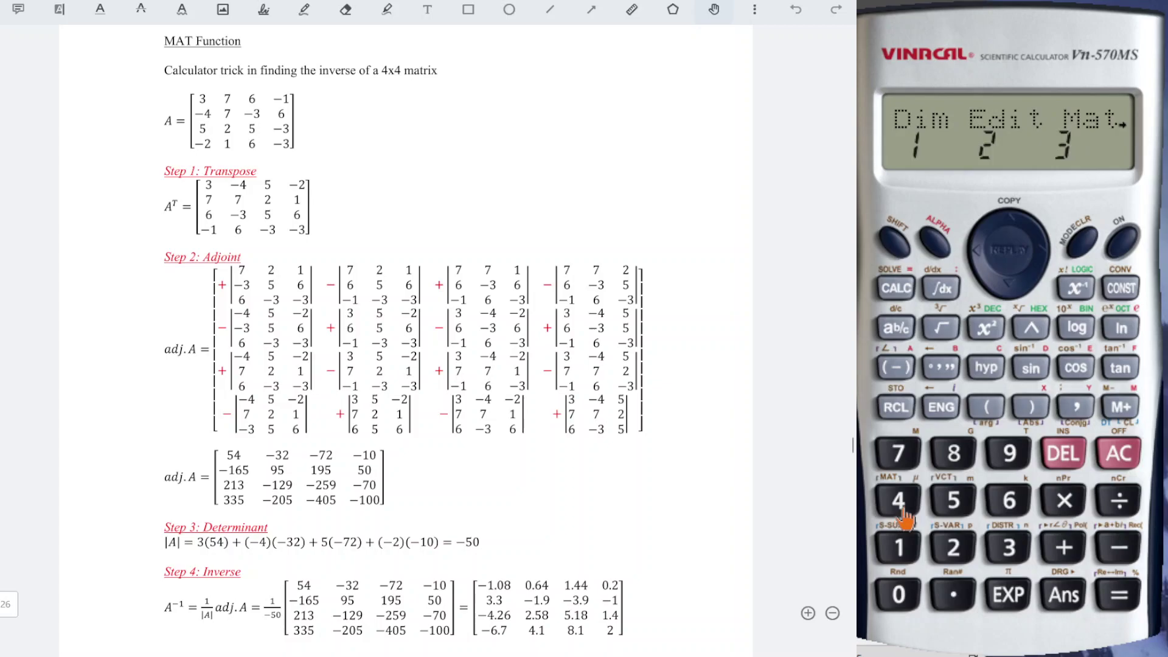
{"action": "left_click", "coordinate": [1011, 550]}
{"action": "left_click", "coordinate": [899, 549]}
{"action": "left_click", "coordinate": [1119, 597]}
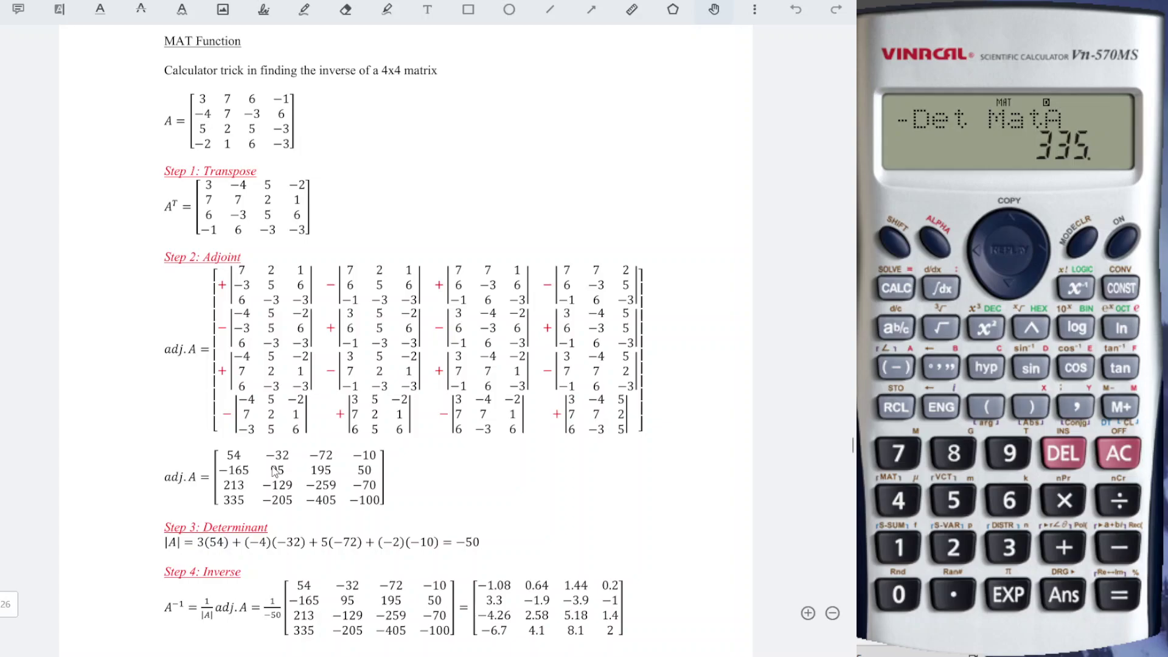
Step: Highlight the 3 in the top row of Aᵀ in the PDF
{"action": "scroll", "coordinate": [321, 492], "scroll_direction": "down", "scroll_amount": 3}
{"action": "scroll", "coordinate": [283, 454], "scroll_direction": "up", "scroll_amount": 3}
{"action": "left_click", "coordinate": [208, 184]}
Step: Highlight −4, 5 and −2 in cyan in Aᵀ's top row
{"action": "left_click", "coordinate": [238, 184]}
{"action": "left_click", "coordinate": [267, 184]}
{"action": "left_click", "coordinate": [296, 185]}
{"action": "left_click", "coordinate": [298, 185]}
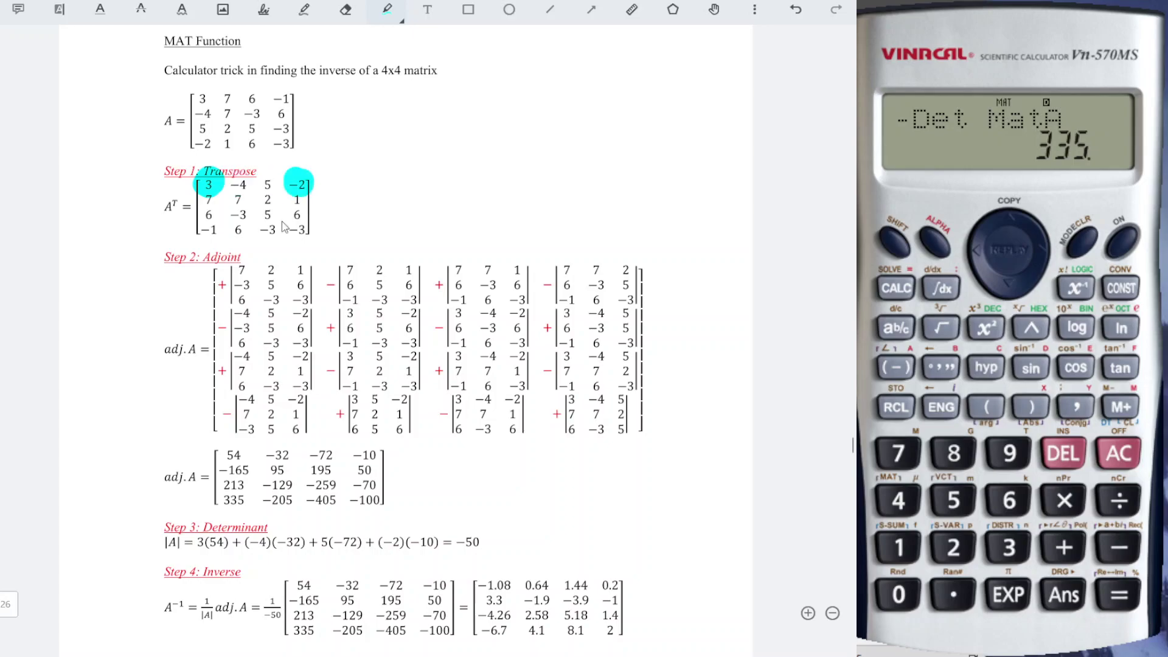
Step: Highlight coefficients 3, (−4), 5, (−2) in the Step 3 line, then re-mark Aᵀ's 5 and −4
{"action": "left_click", "coordinate": [198, 543]}
{"action": "left_click", "coordinate": [258, 543]}
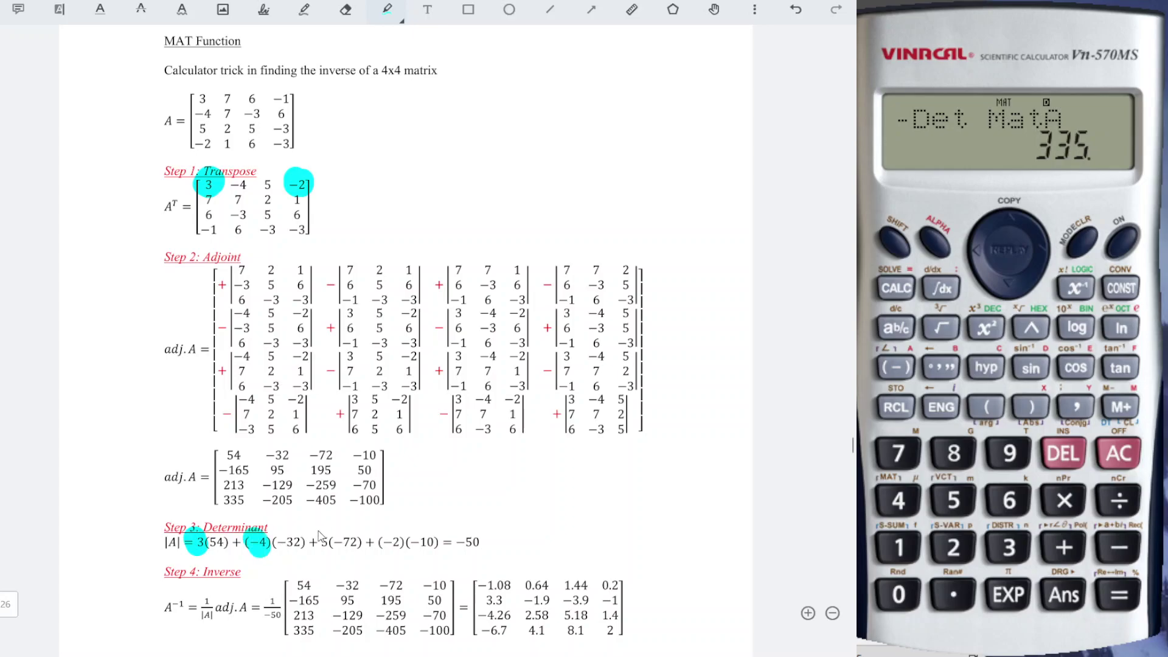
{"action": "left_click", "coordinate": [322, 539]}
{"action": "left_click", "coordinate": [391, 541]}
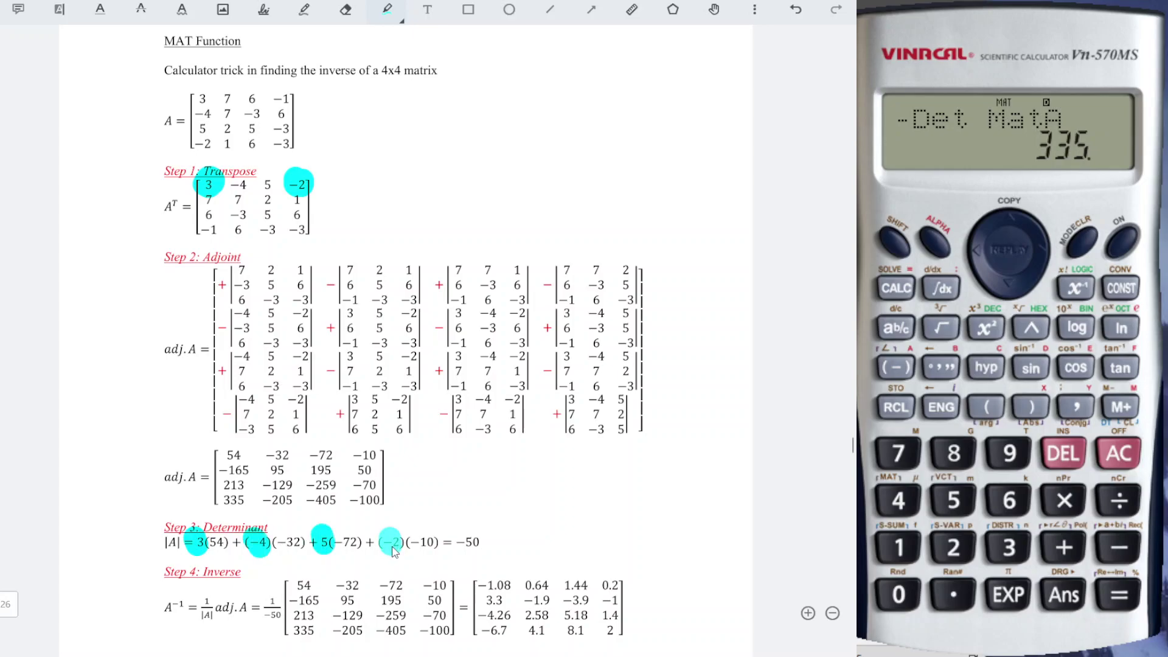
{"action": "left_click", "coordinate": [266, 182]}
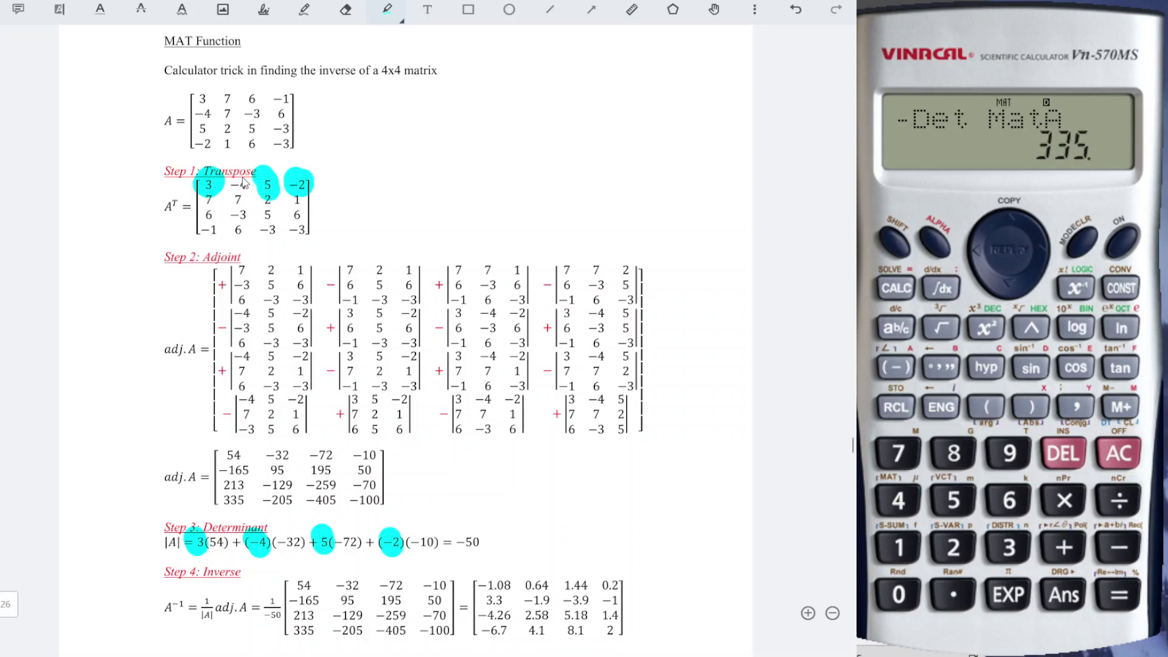
{"action": "left_click", "coordinate": [242, 182]}
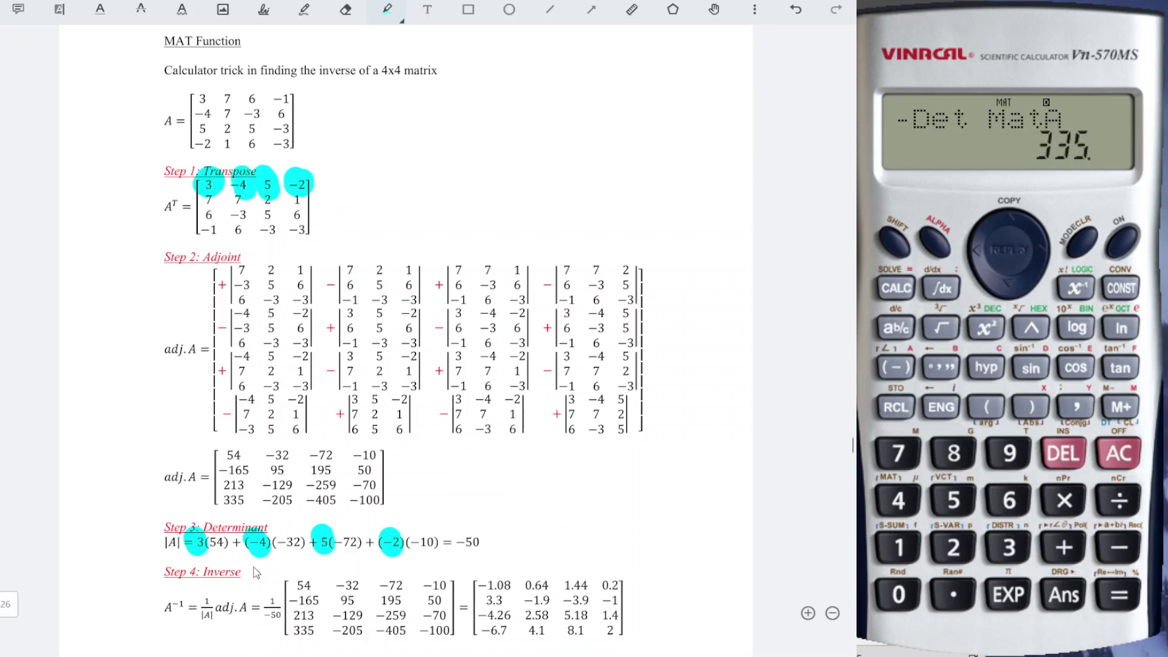
Step: Switch the highlighter colour to green
{"action": "left_click", "coordinate": [401, 22]}
{"action": "left_click", "coordinate": [397, 44]}
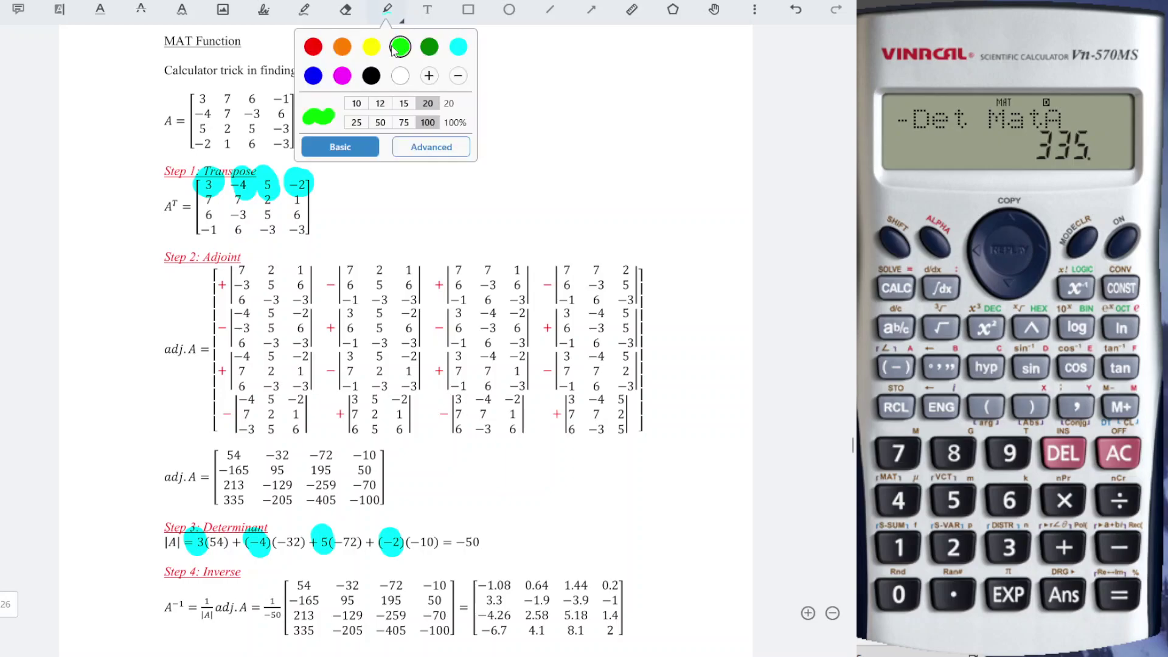
{"action": "left_click", "coordinate": [390, 11]}
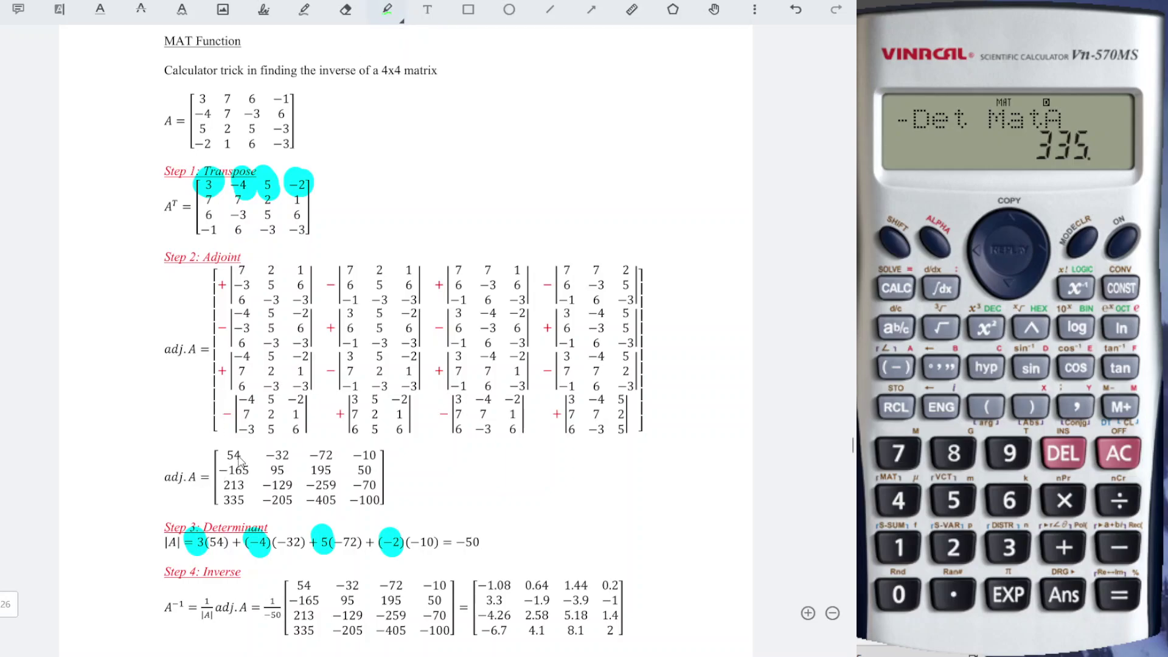
Step: Highlight 54, −32, −72, −10 in adj.A's first row and the matching determinant-line factors
{"action": "mouse_move", "coordinate": [237, 461]}
{"action": "left_mouse_down"}
{"action": "mouse_move", "coordinate": [377, 453]}
{"action": "mouse_move", "coordinate": [361, 456]}
{"action": "left_mouse_up"}
{"action": "mouse_move", "coordinate": [226, 547]}
{"action": "left_mouse_down"}
{"action": "mouse_move", "coordinate": [217, 536]}
{"action": "mouse_move", "coordinate": [219, 553]}
{"action": "left_mouse_up"}
{"action": "mouse_move", "coordinate": [298, 532]}
{"action": "left_mouse_down"}
{"action": "mouse_move", "coordinate": [286, 536]}
{"action": "mouse_move", "coordinate": [293, 552]}
{"action": "mouse_move", "coordinate": [348, 551]}
{"action": "left_mouse_up"}
{"action": "left_click_drag", "start_coordinate": [417, 538], "coordinate": [426, 546]}
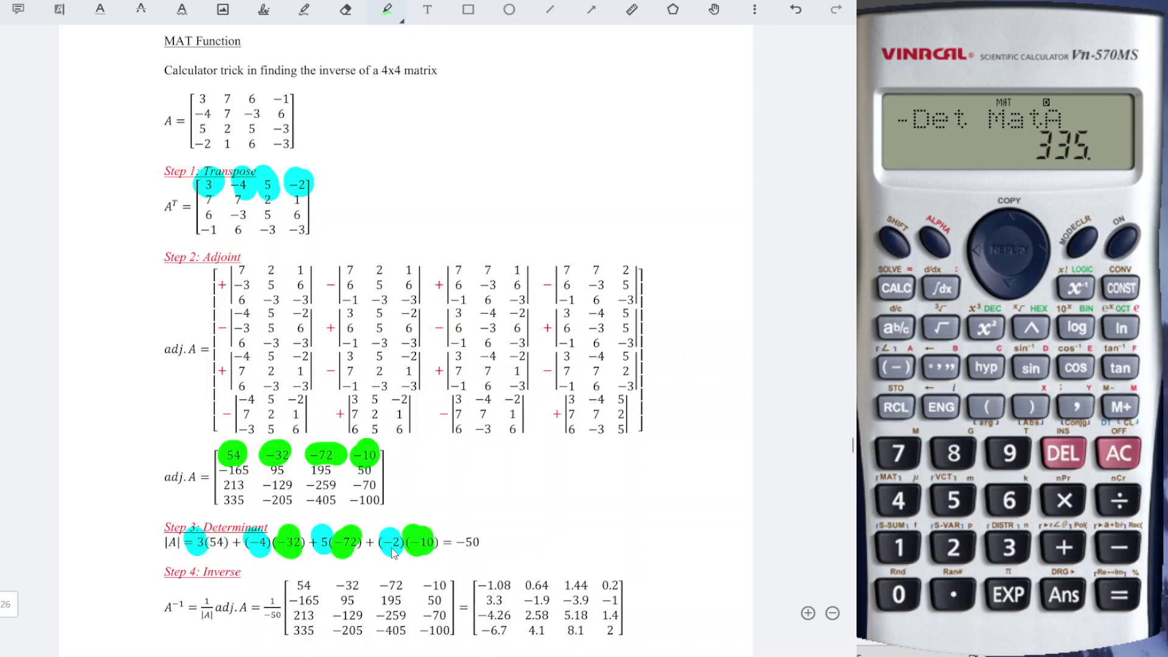
{"action": "mouse_move", "coordinate": [227, 549]}
{"action": "left_mouse_down"}
{"action": "mouse_move", "coordinate": [210, 534]}
{"action": "mouse_move", "coordinate": [216, 553]}
{"action": "left_mouse_up"}
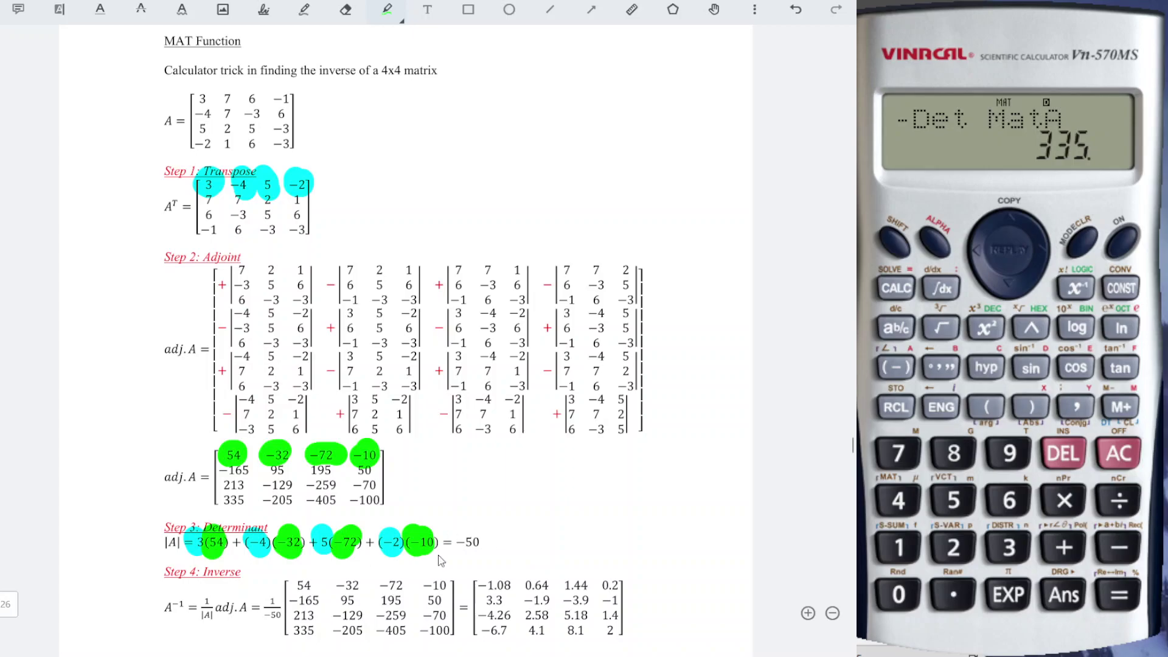